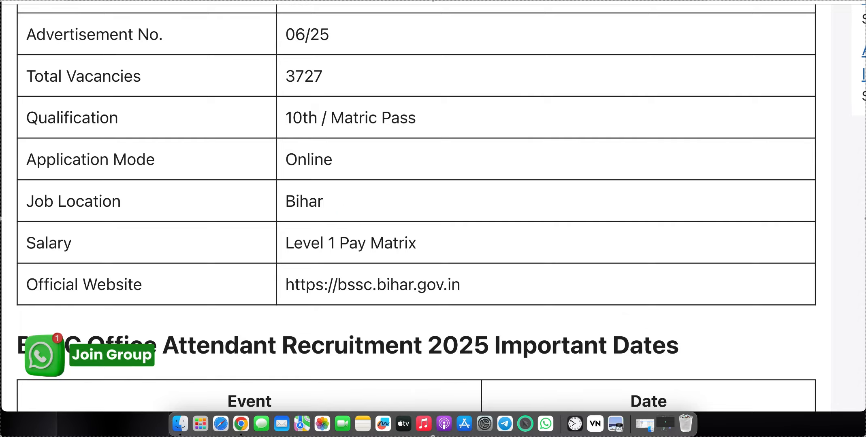
# - Scroll down the recruitment article past the overview table to the Important Dates table
pyautogui.scroll(-7, 479, 86)
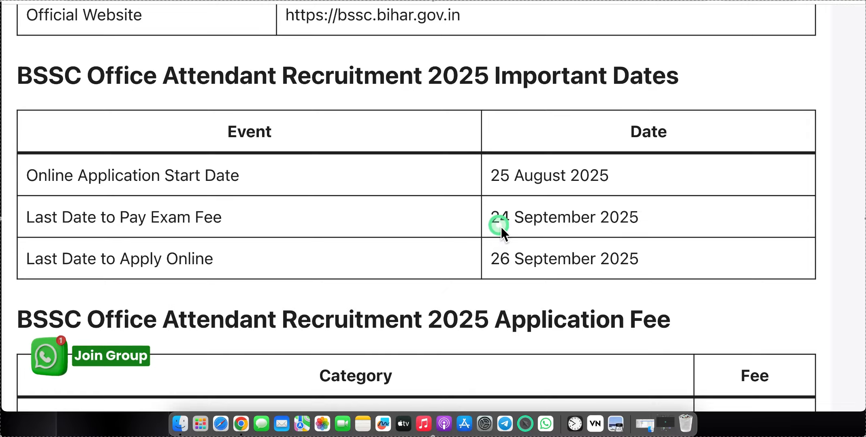
pyautogui.scroll(-6, 501, 227)
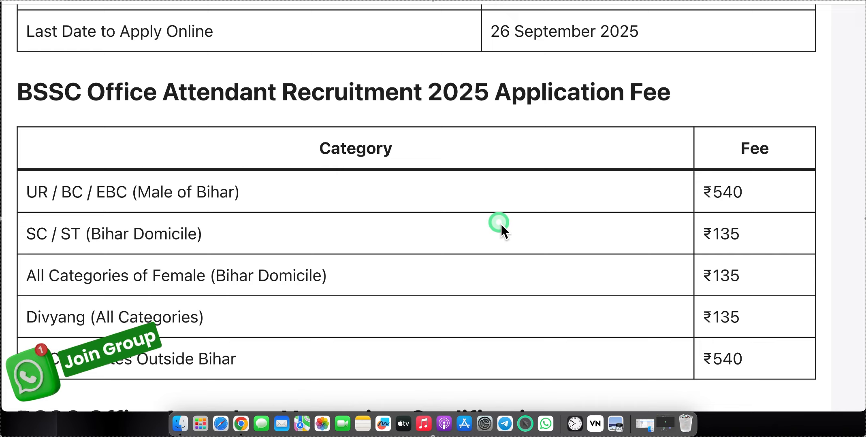
# - Scroll past the Application Fee and Vacancies tables to the Age Limit list
pyautogui.scroll(-1, 501, 224)
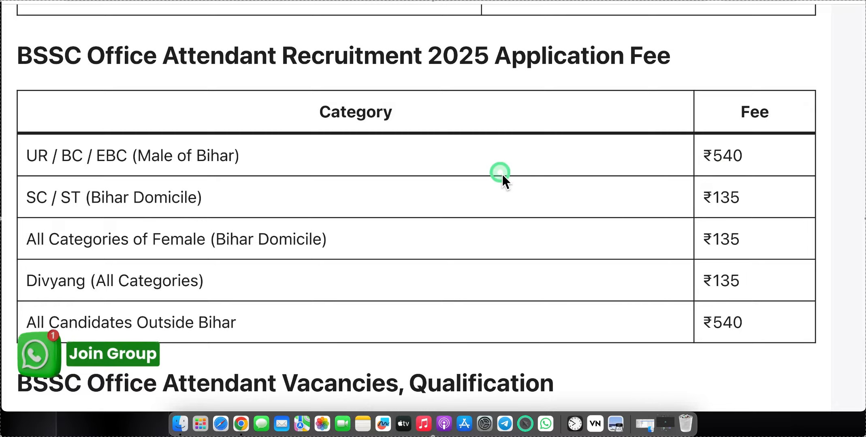
pyautogui.scroll(-3, 322, 269)
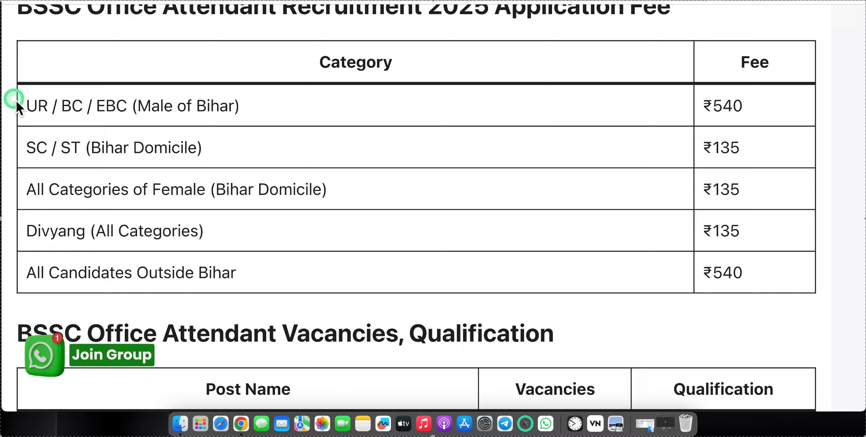
pyautogui.scroll(-10, 610, 191)
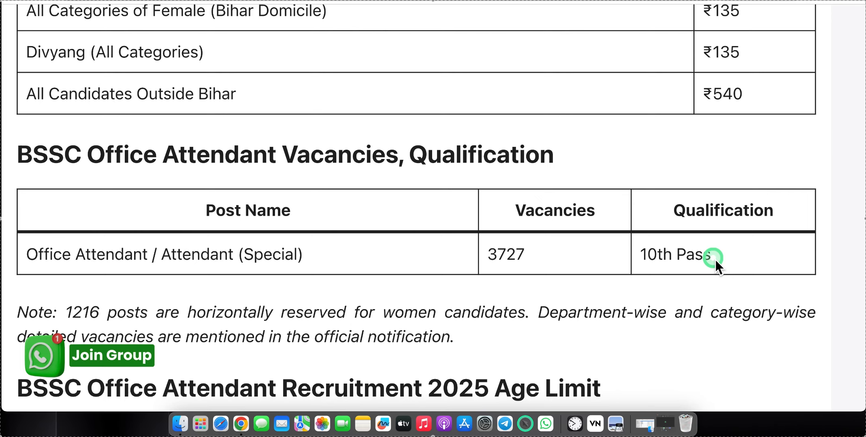
pyautogui.scroll(-2, 715, 260)
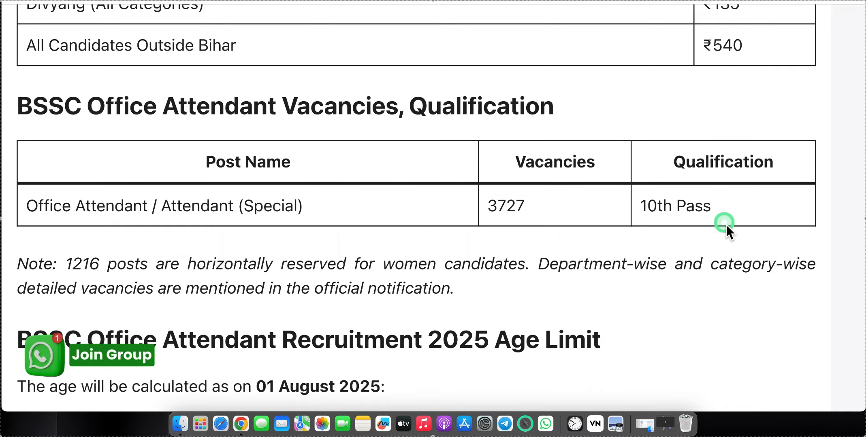
pyautogui.scroll(-10, 717, 222)
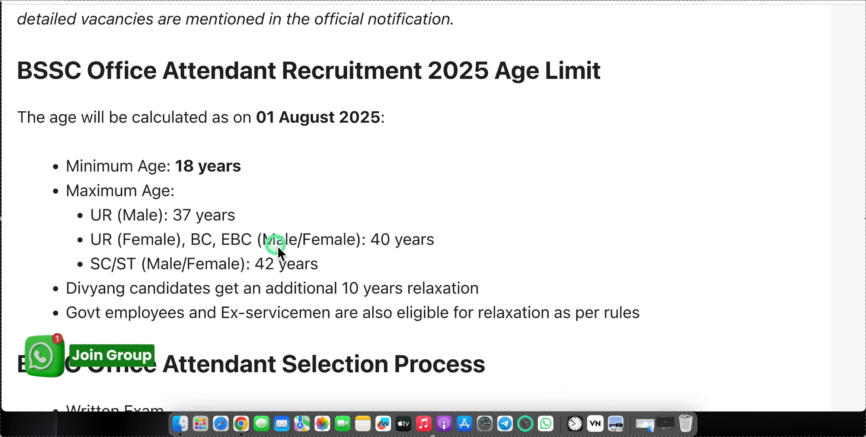
# - Scroll past Selection Process and How to Apply to the Important Links table
pyautogui.scroll(-3, 278, 246)
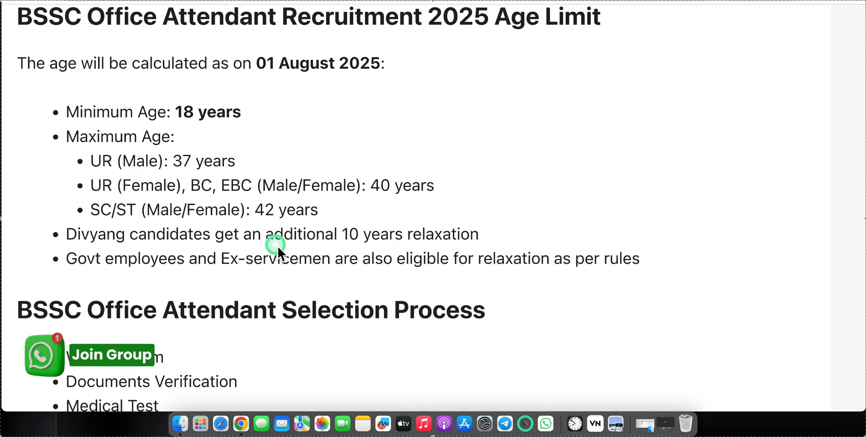
pyautogui.scroll(-10, 278, 246)
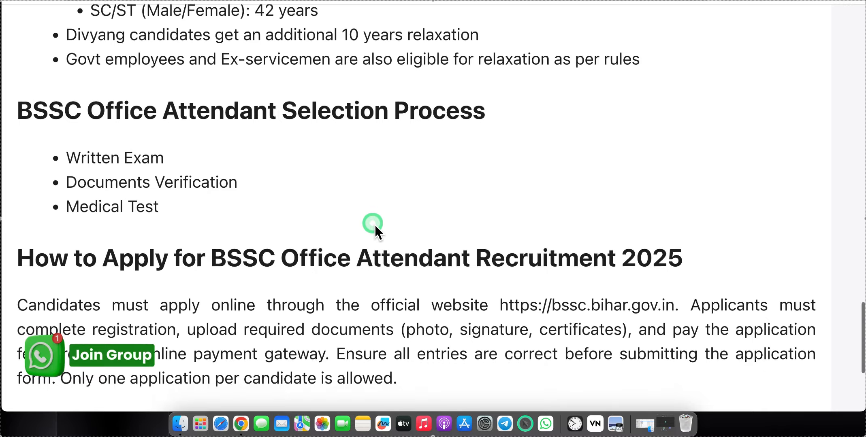
pyautogui.scroll(-8, 374, 221)
pyautogui.scroll(8, 375, 221)
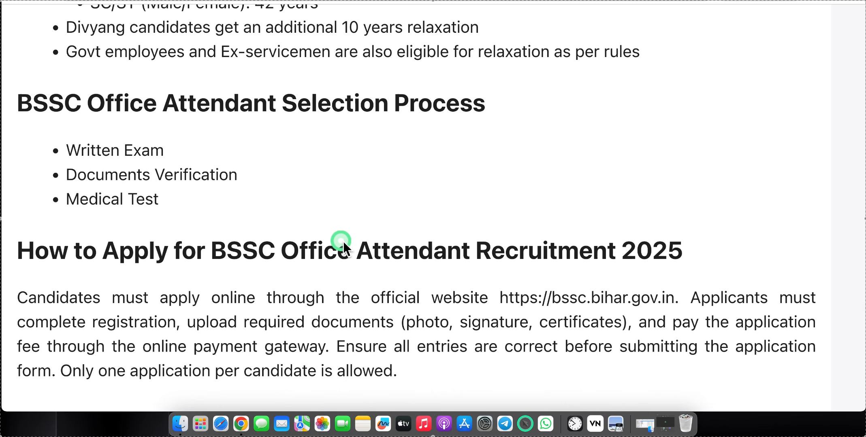
pyautogui.scroll(-2, 342, 239)
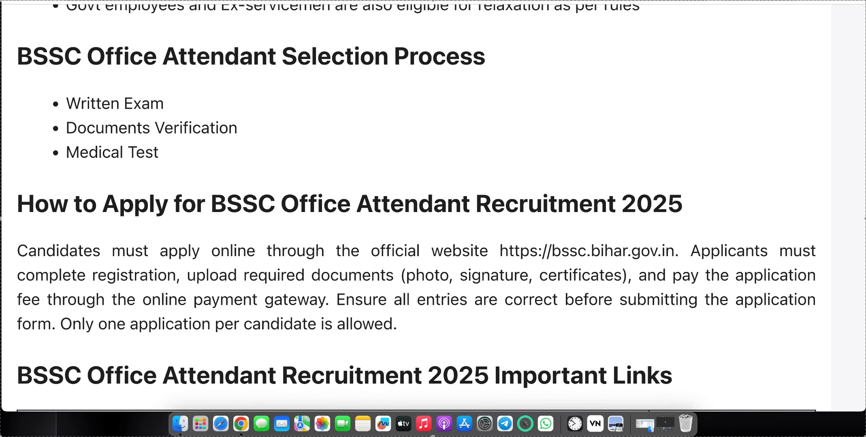
pyautogui.scroll(-6, 458, 124)
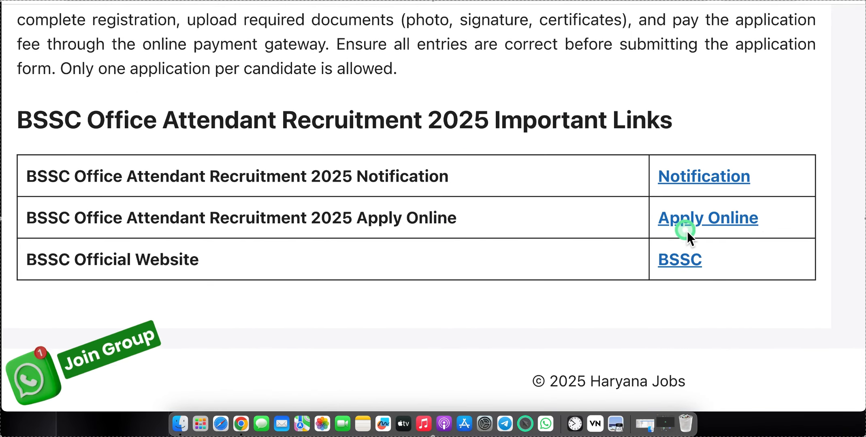
# - Open the Apply Online link in a new tab and go to the BSSC registration form
pyautogui.rightClick(685, 227)
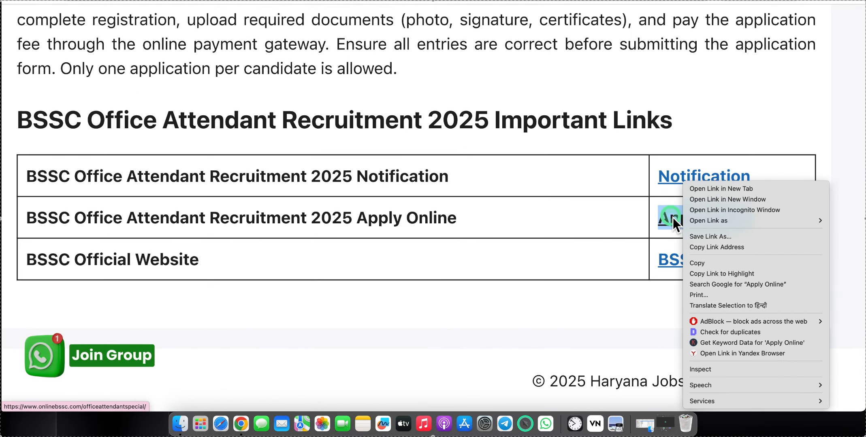
pyautogui.click(731, 188)
pyautogui.click(438, 1)
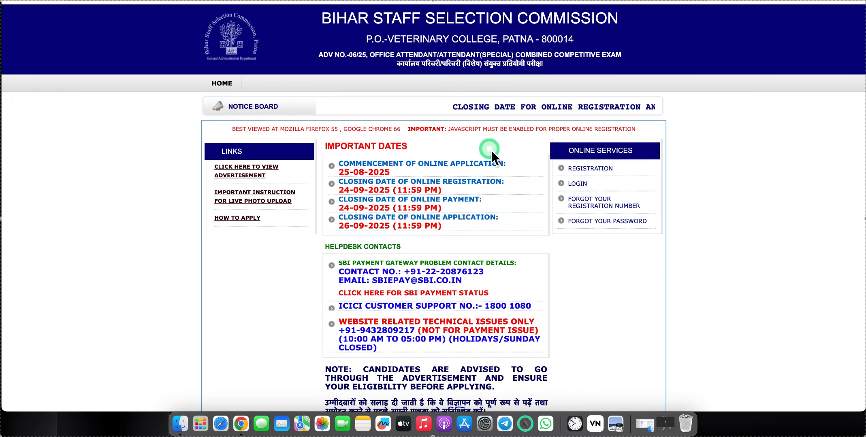
pyautogui.scroll(-3, 496, 190)
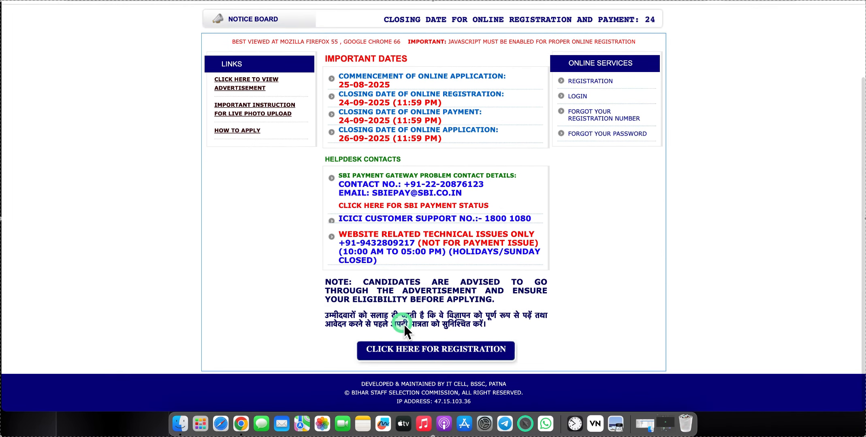
pyautogui.click(448, 353)
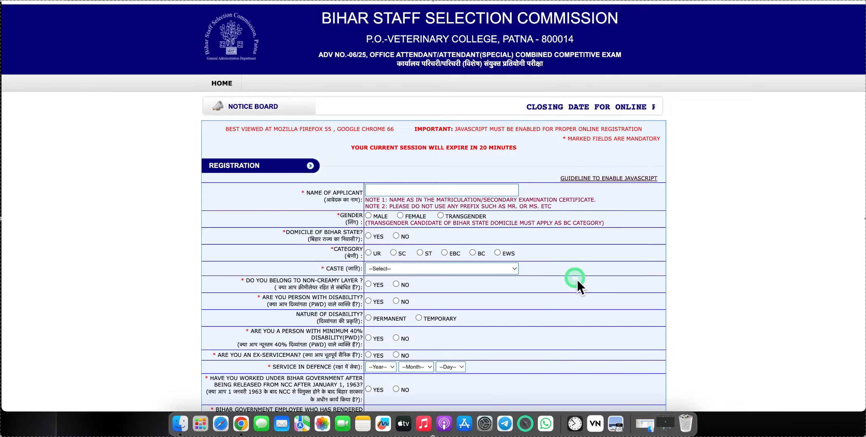
# - Focus the Name of Applicant field and dismiss its autofill suggestions
pyautogui.scroll(3, 577, 280)
pyautogui.scroll(3, 577, 279)
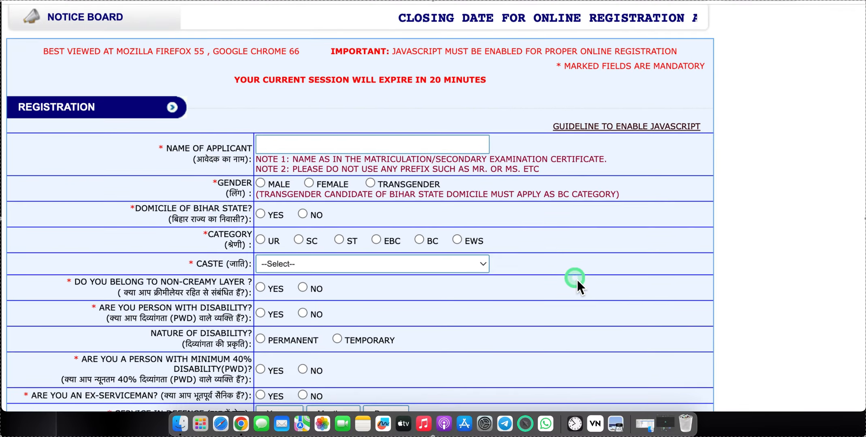
pyautogui.scroll(3, 577, 279)
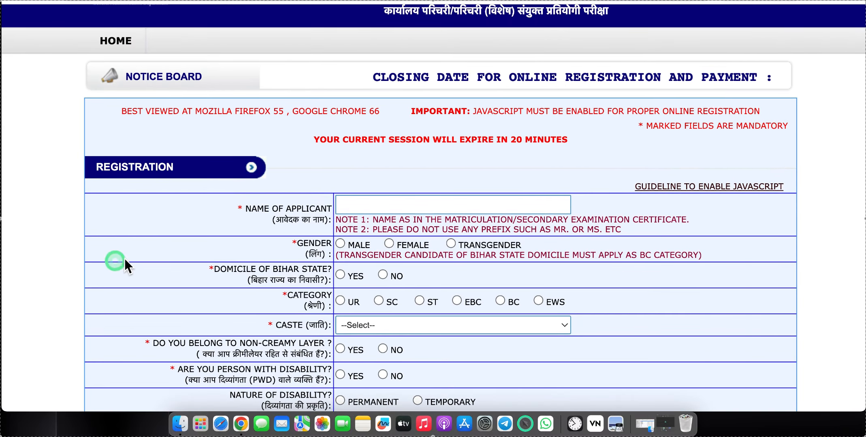
pyautogui.click(402, 204)
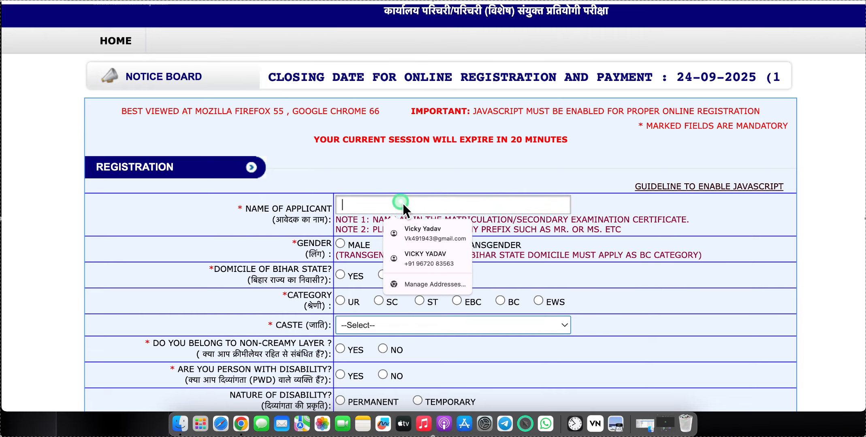
pyautogui.click(315, 196)
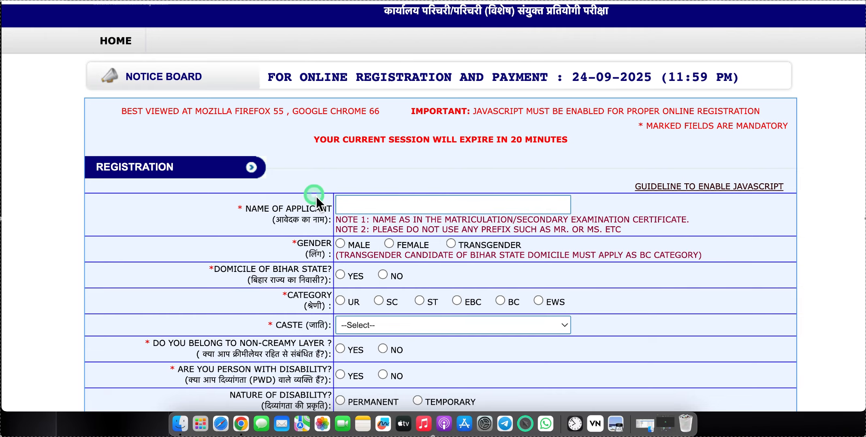
# - Set Domicile of Bihar State to Yes
pyautogui.scroll(-2, 403, 215)
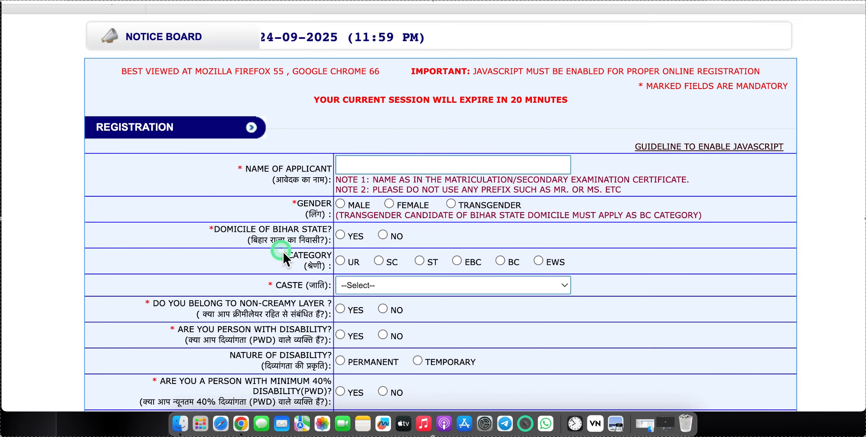
pyautogui.scroll(-2, 344, 240)
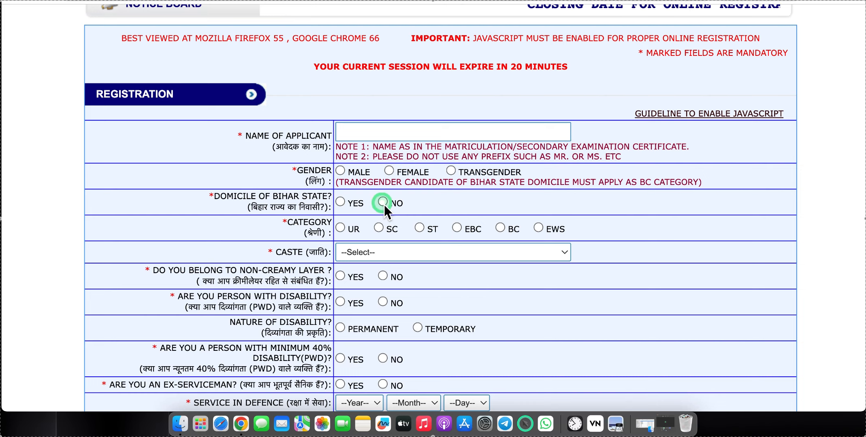
pyautogui.click(340, 201)
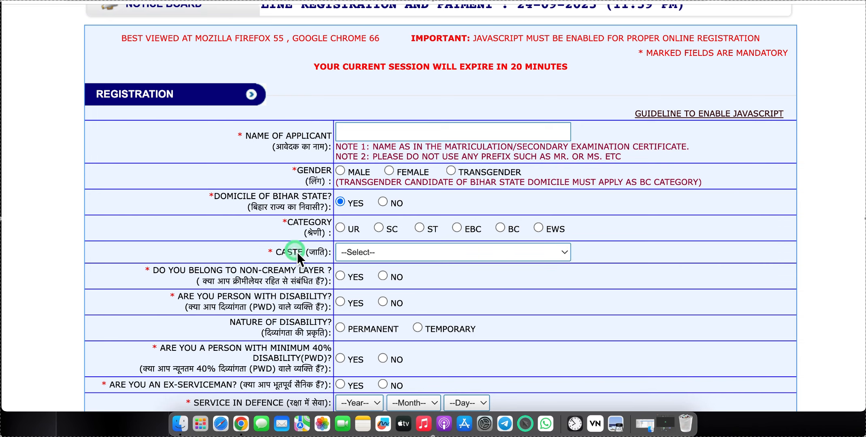
pyautogui.click(383, 203)
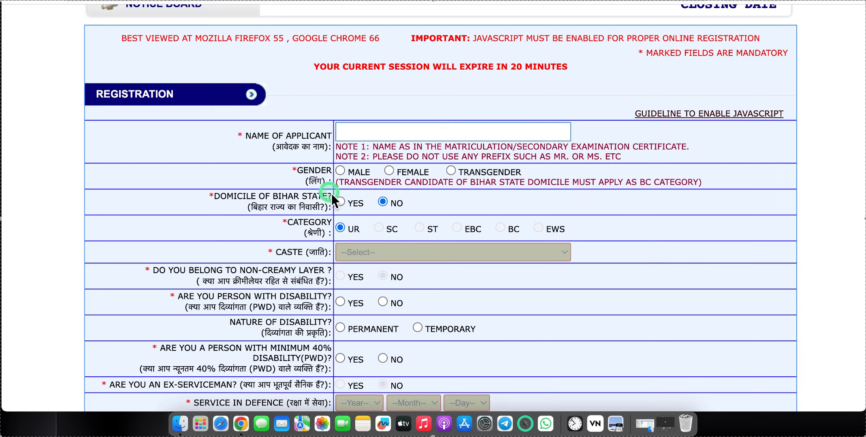
pyautogui.click(340, 202)
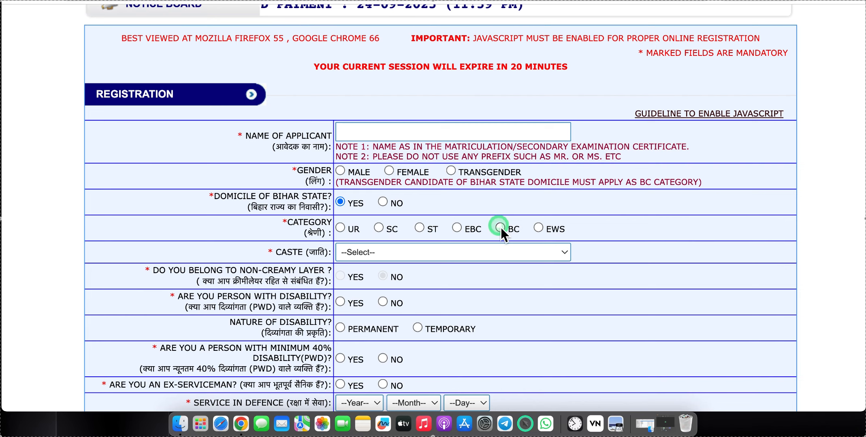
# - Set category to BC, caste to Yadav, and non-creamy layer to Yes
pyautogui.scroll(-2, 501, 227)
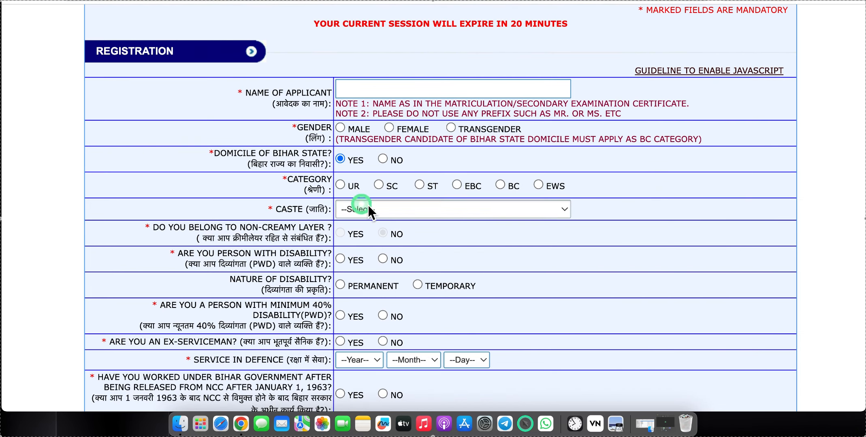
pyautogui.click(504, 185)
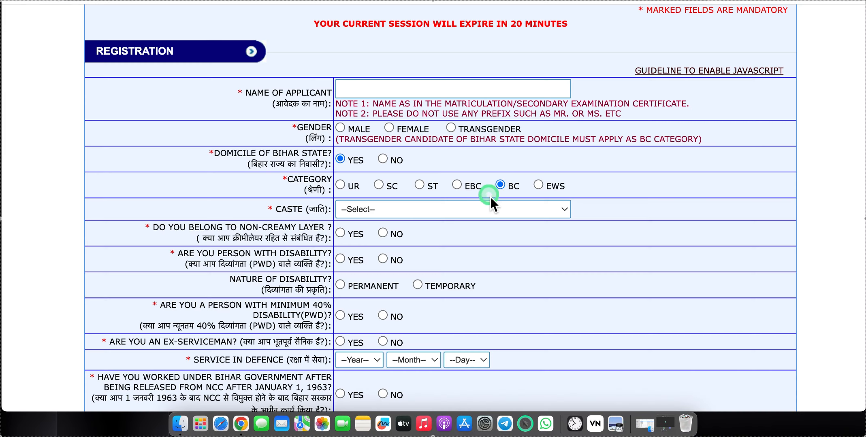
pyautogui.click(454, 214)
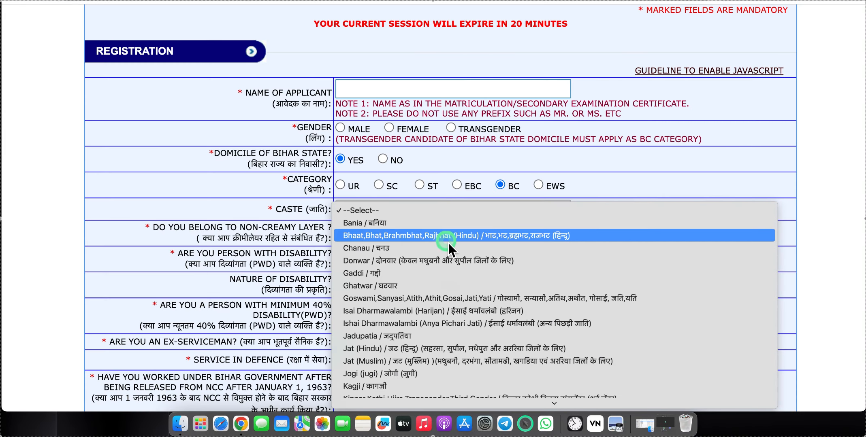
pyautogui.scroll(-3, 448, 243)
pyautogui.scroll(-5, 448, 235)
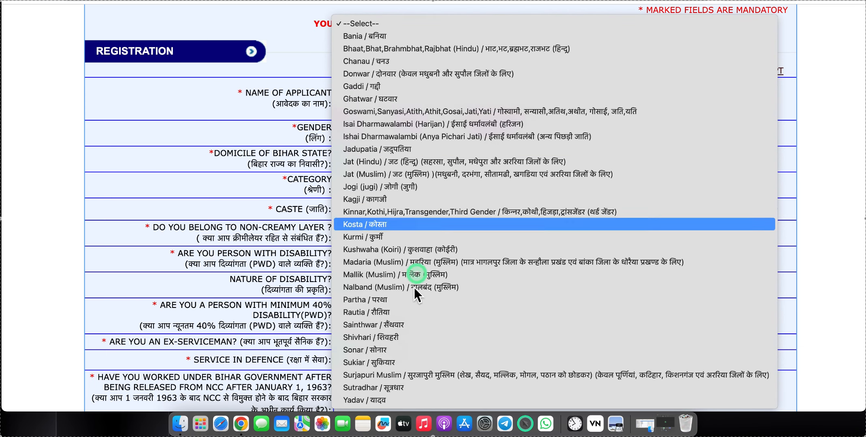
pyautogui.click(384, 400)
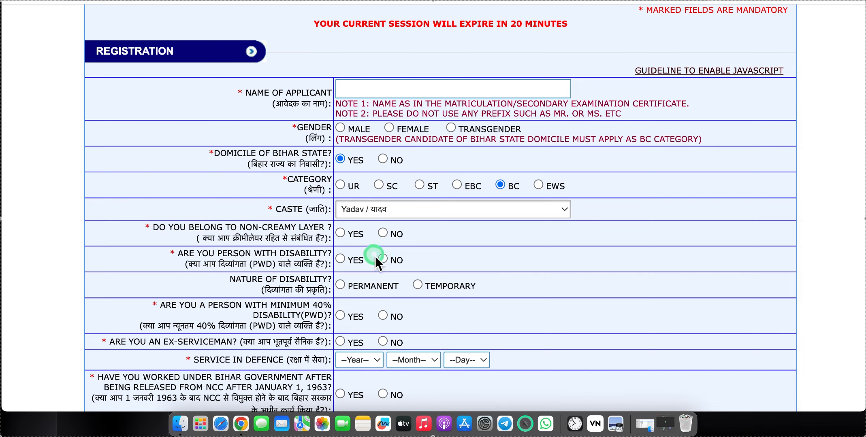
pyautogui.click(339, 234)
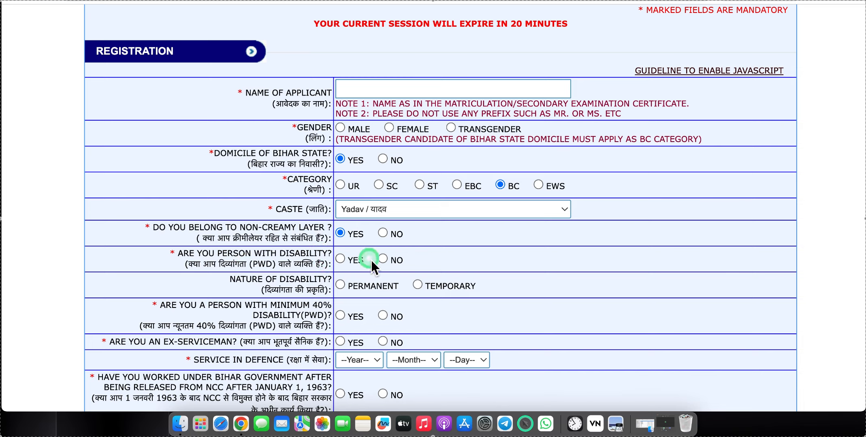
# - Answer No to the disability and ex-serviceman questions
pyautogui.click(383, 259)
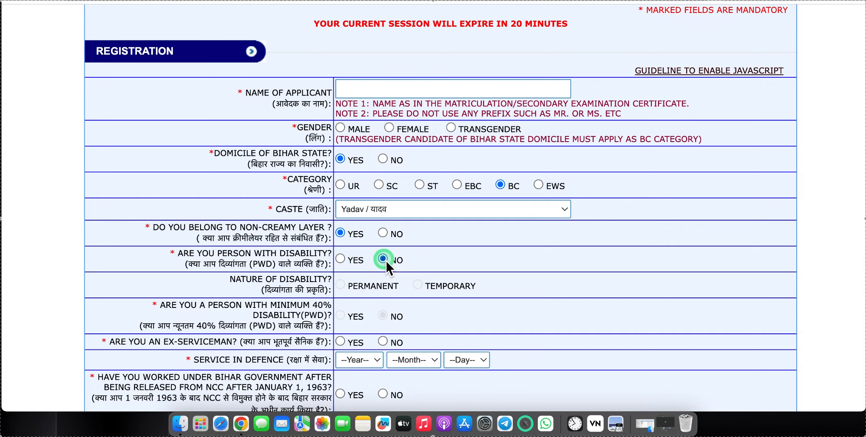
pyautogui.scroll(-2, 257, 292)
pyautogui.scroll(-2, 257, 292)
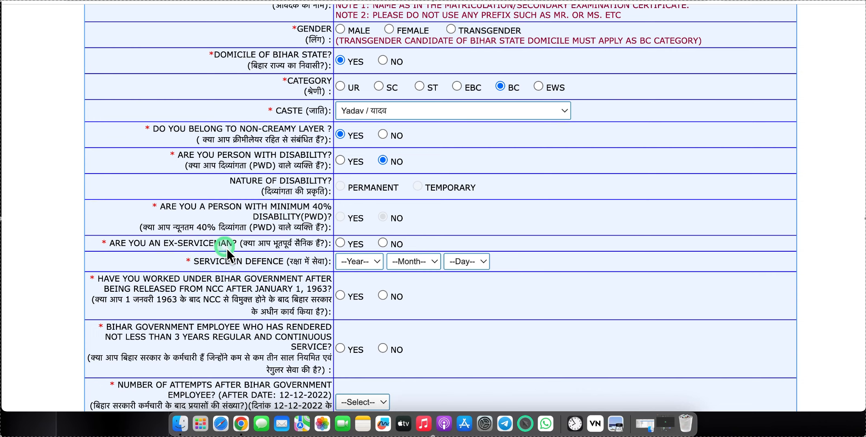
pyautogui.click(381, 243)
pyautogui.scroll(-2, 181, 242)
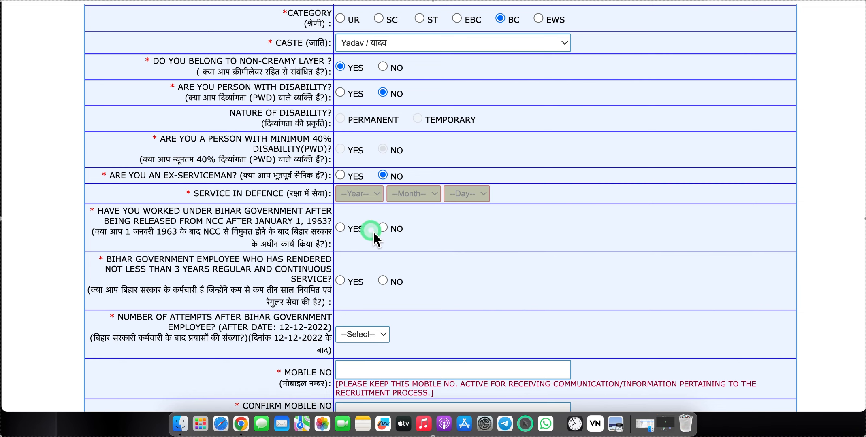
pyautogui.scroll(-1, 388, 275)
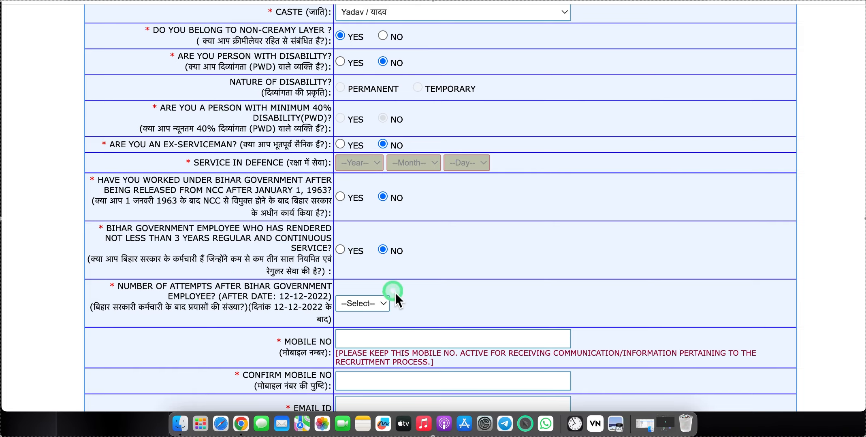
pyautogui.scroll(-2, 395, 293)
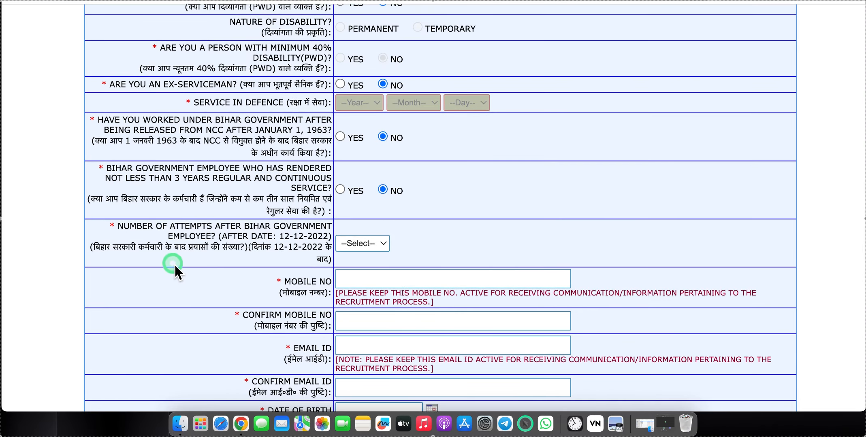
# - Set the Number of Attempts to 00
pyautogui.click(372, 247)
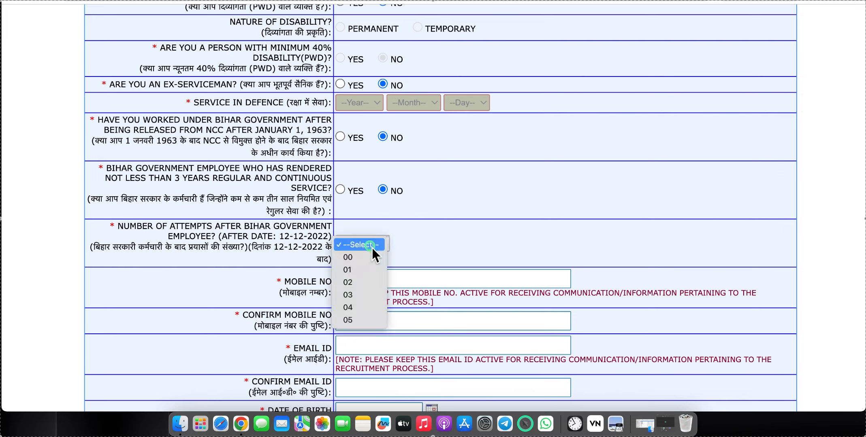
pyautogui.click(348, 257)
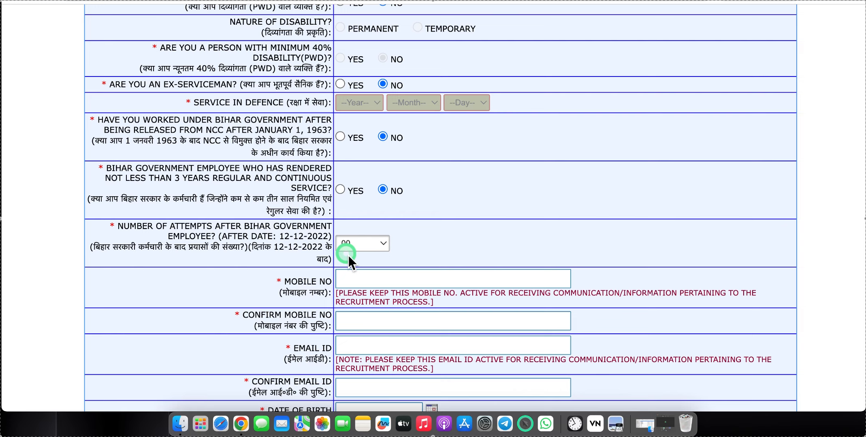
pyautogui.click(354, 245)
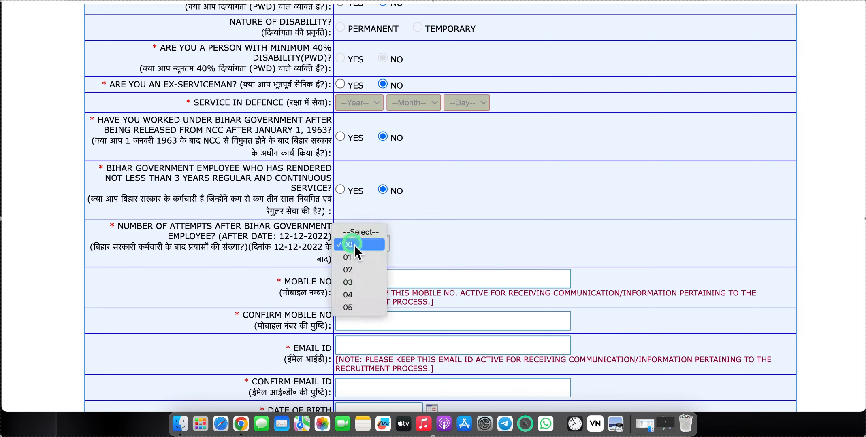
pyautogui.click(345, 248)
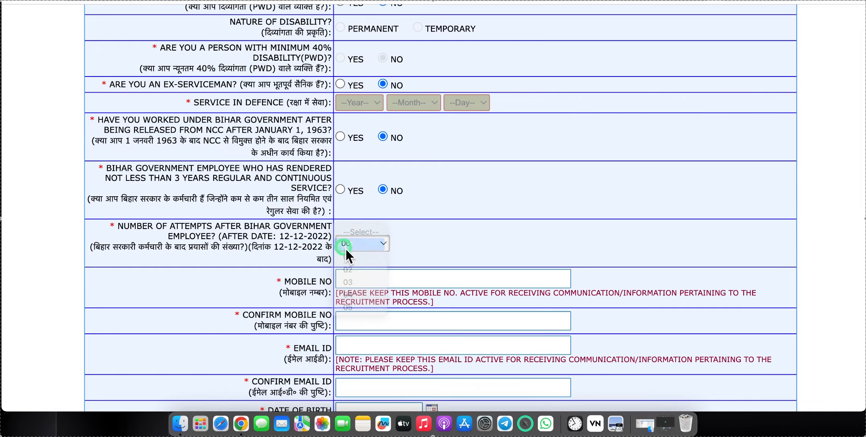
pyautogui.scroll(-3, 379, 280)
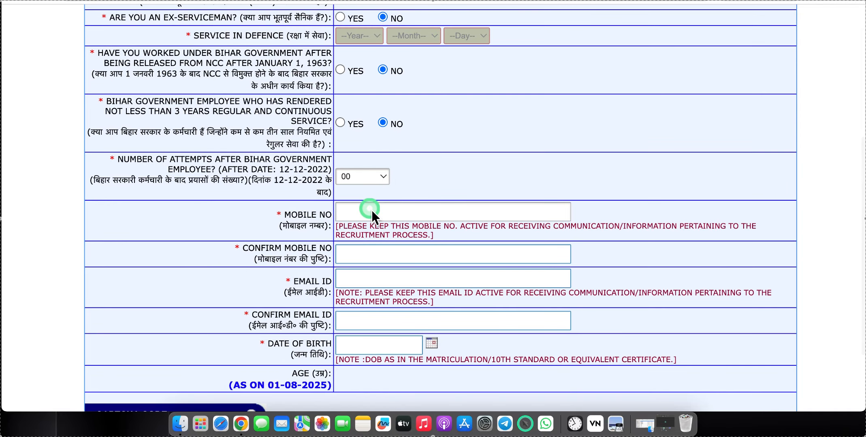
pyautogui.scroll(-2, 371, 210)
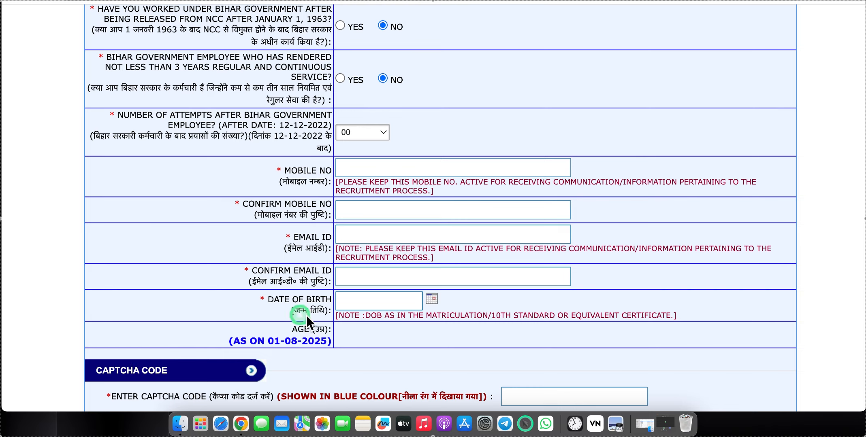
# - Pick 21 May 2008 as birth date and dismiss the under-18 ineligibility alert
pyautogui.click(433, 299)
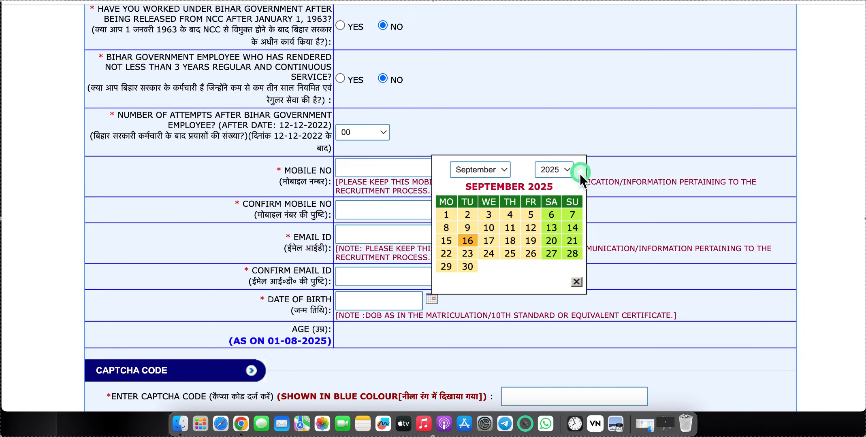
pyautogui.click(551, 170)
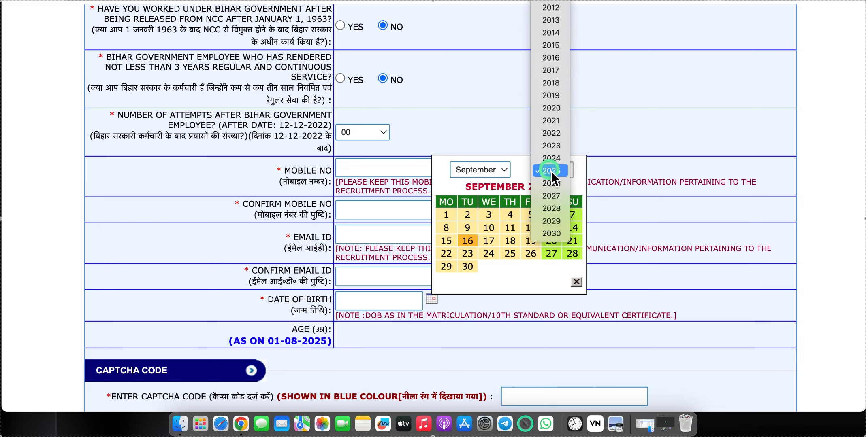
pyautogui.click(539, 26)
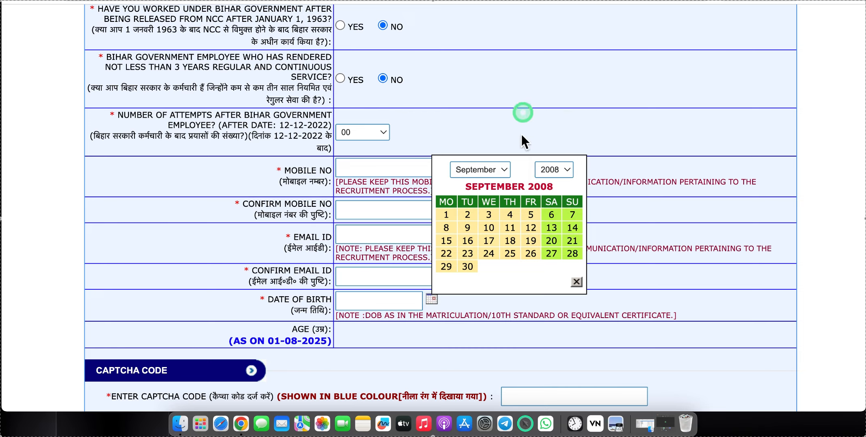
pyautogui.click(465, 171)
pyautogui.click(477, 120)
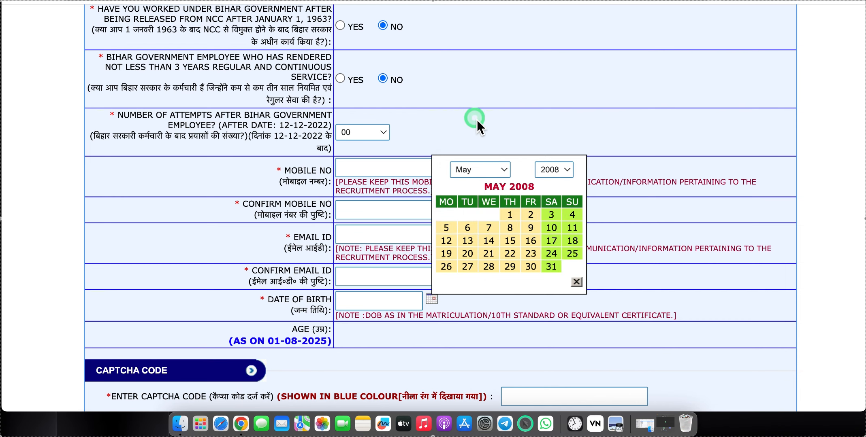
pyautogui.click(490, 251)
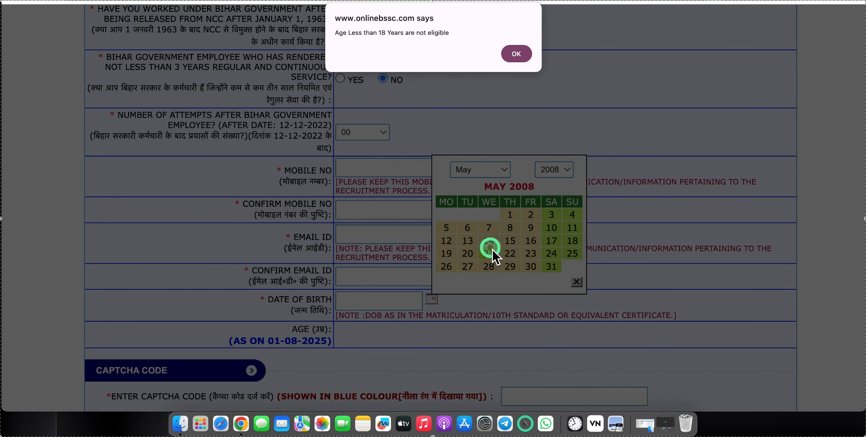
pyautogui.click(513, 56)
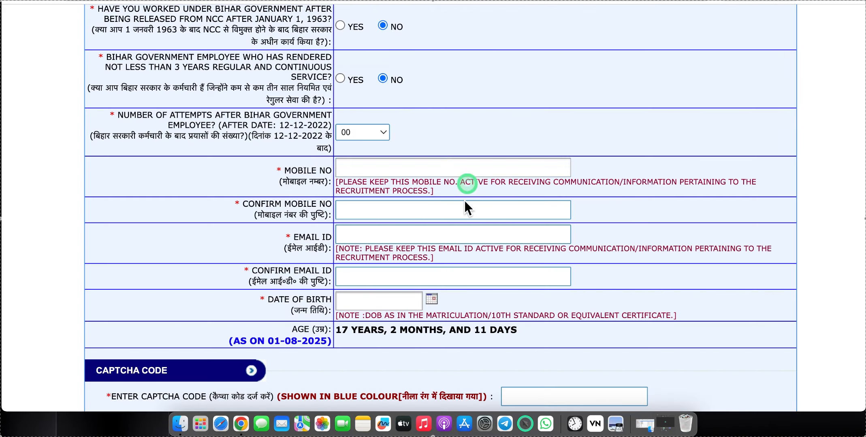
pyautogui.scroll(-3, 448, 239)
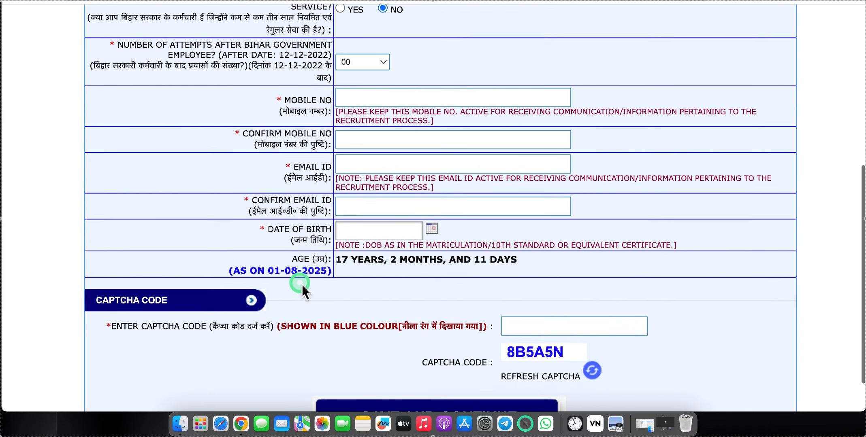
pyautogui.scroll(-2, 352, 285)
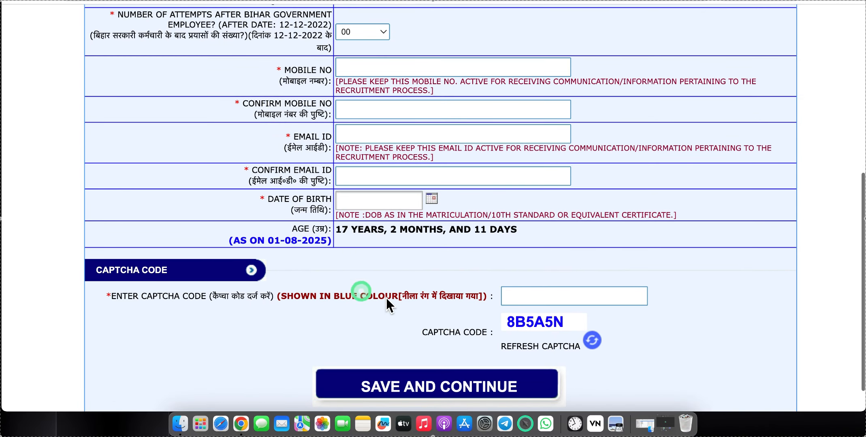
# - Enter the captcha and save the registration form
pyautogui.click(522, 295)
pyautogui.click(433, 372)
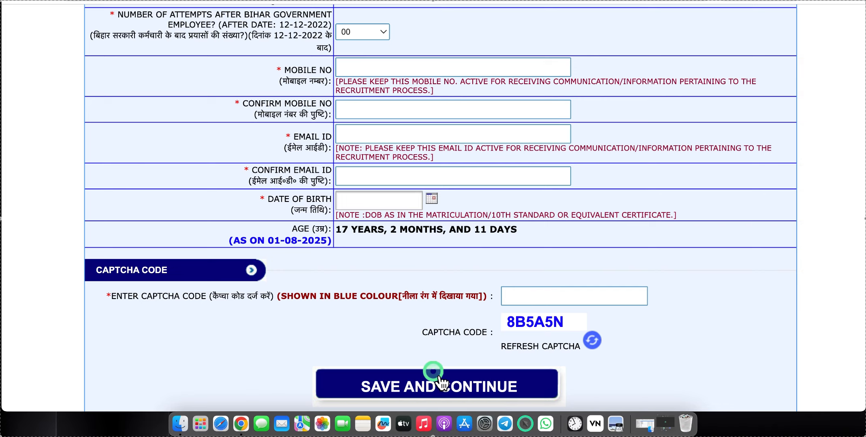
pyautogui.click(396, 193)
pyautogui.scroll(5, 396, 193)
pyautogui.click(450, 324)
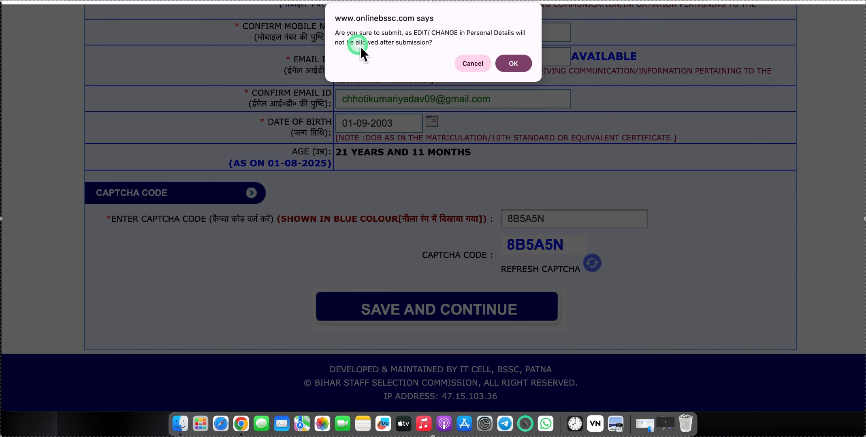
# - Confirm the previewed details and finalise the registration submission
pyautogui.click(523, 67)
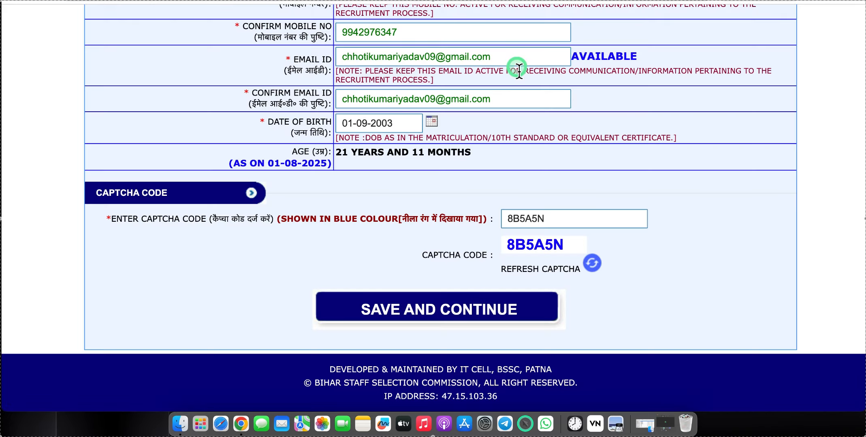
pyautogui.click(473, 332)
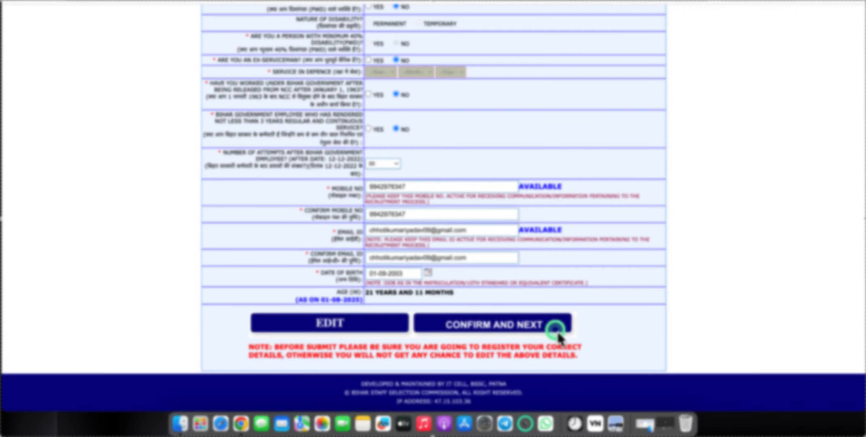
pyautogui.click(470, 333)
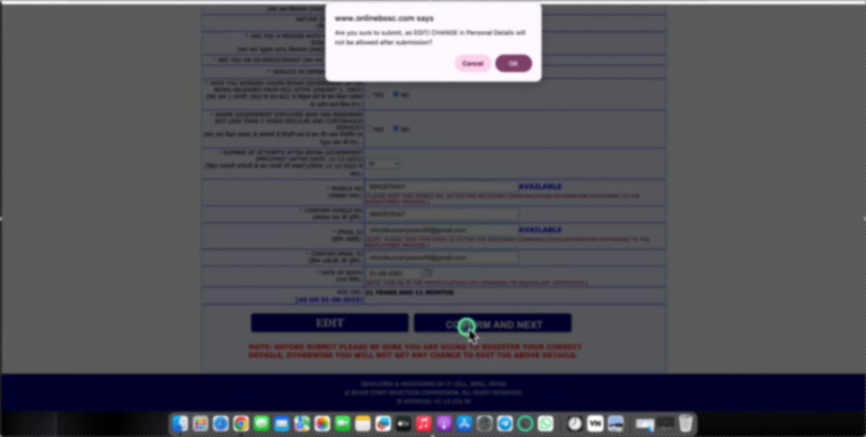
pyautogui.click(510, 66)
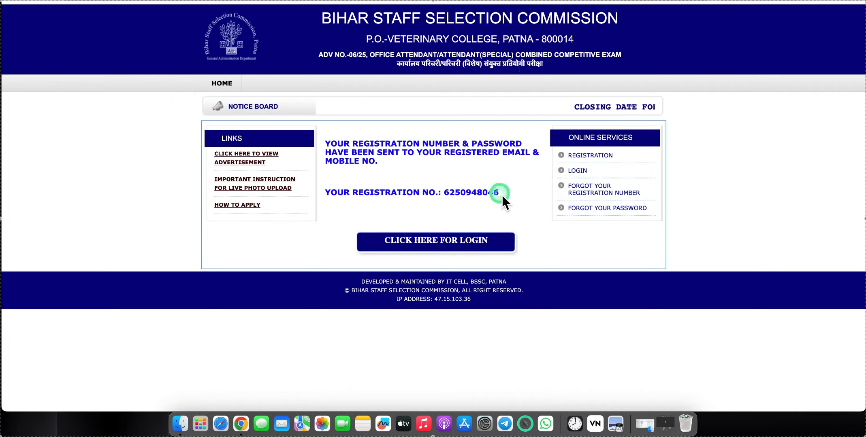
# - Highlight the new registration number on the confirmation page for copying
pyautogui.moveTo(505, 194); pyautogui.dragTo(443, 193)
pyautogui.press('super+c')
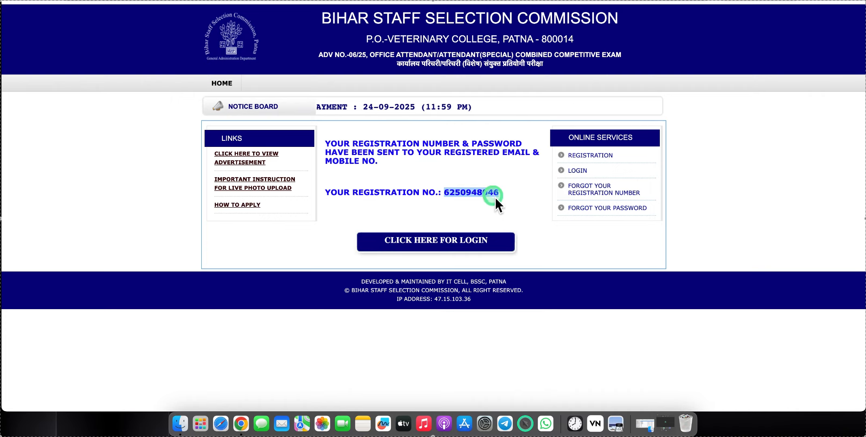
# - Log in with the new registration number, account password and captcha code
pyautogui.click(439, 246)
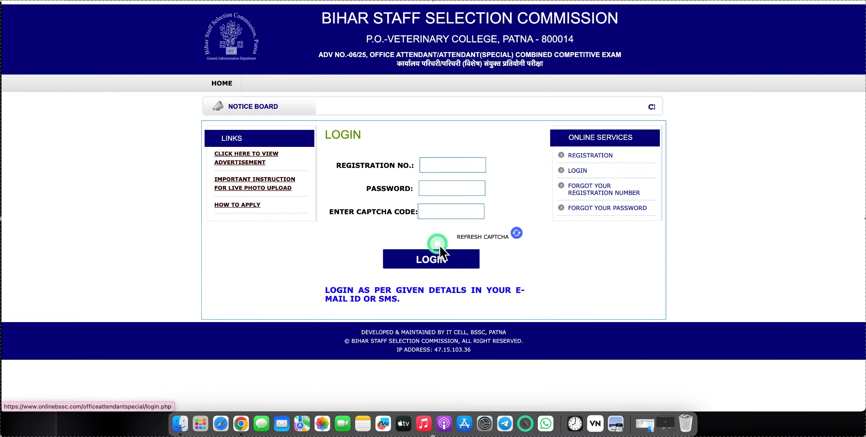
pyautogui.click(452, 166)
pyautogui.press('super+v')
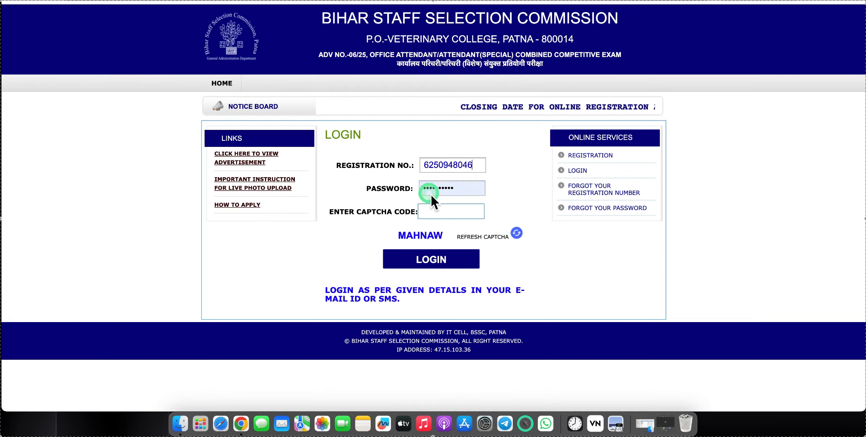
pyautogui.click(437, 186)
pyautogui.press('super+a')
pyautogui.press('BackSpace')
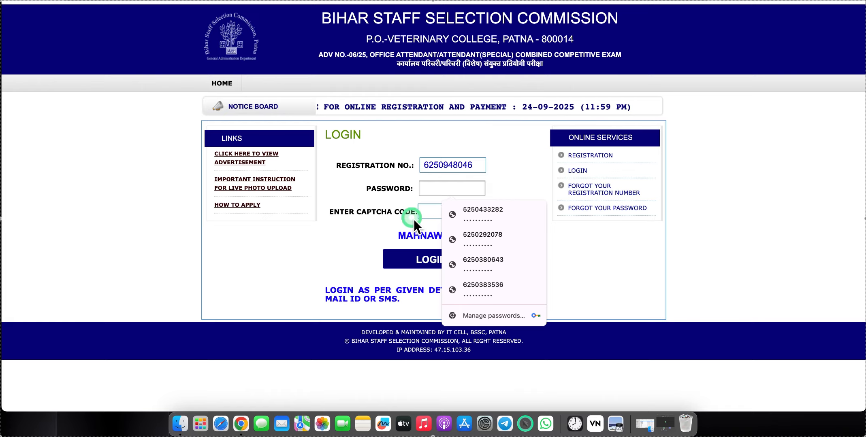
pyautogui.click(425, 214)
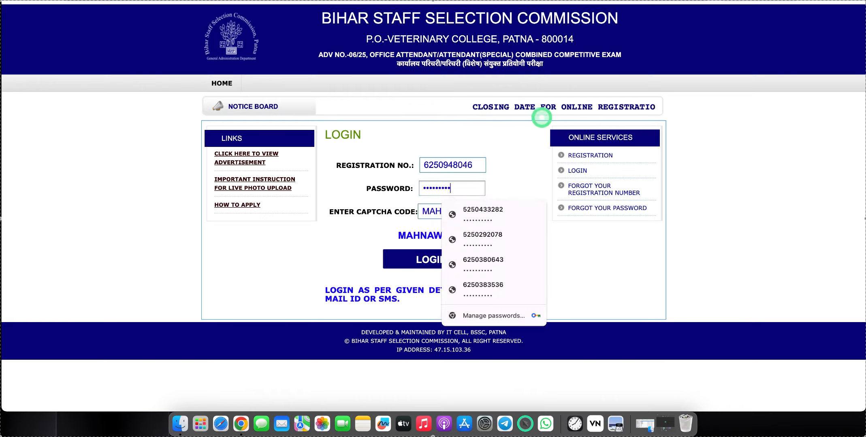
pyautogui.write('•')
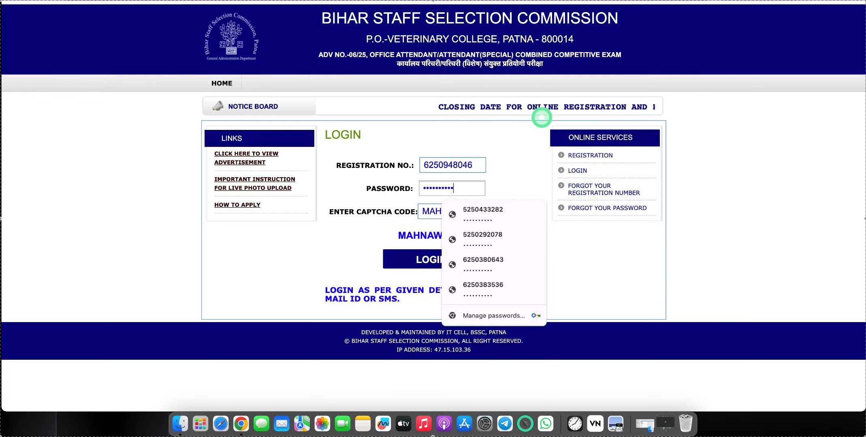
pyautogui.click(423, 259)
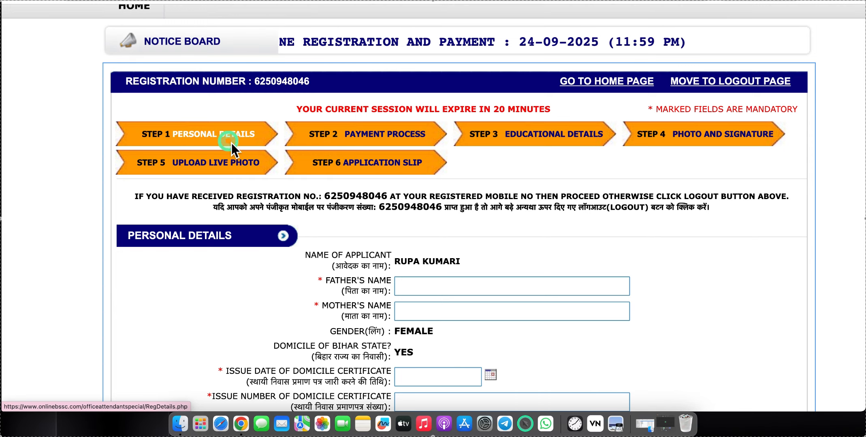
pyautogui.scroll(-2, 464, 159)
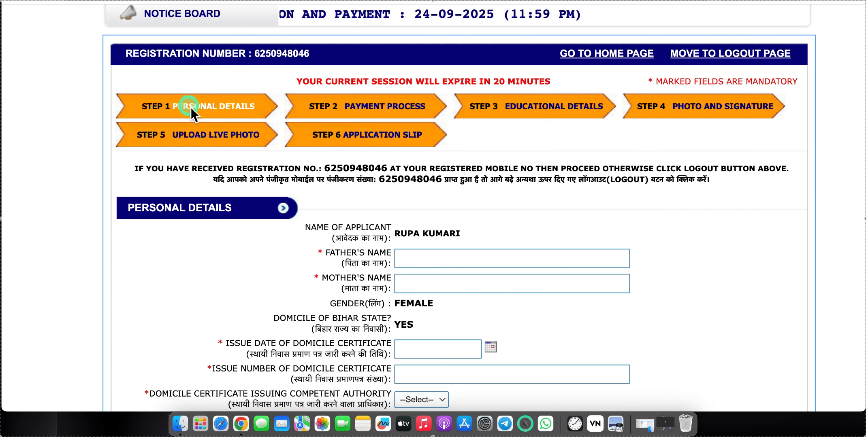
pyautogui.scroll(-2, 356, 223)
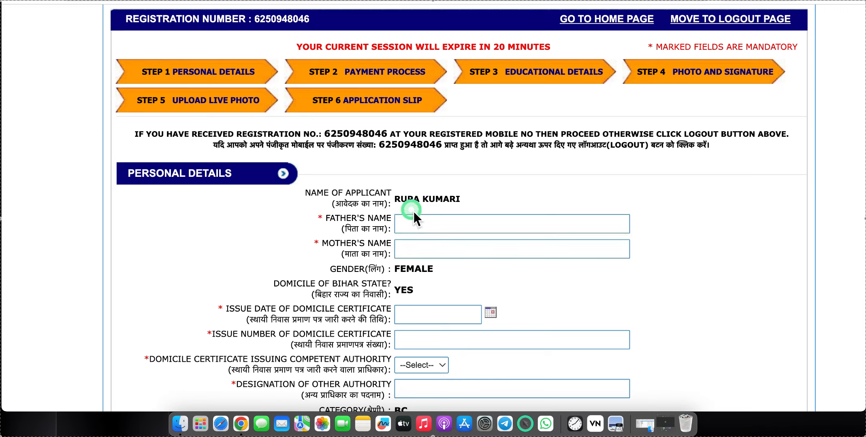
pyautogui.click(417, 229)
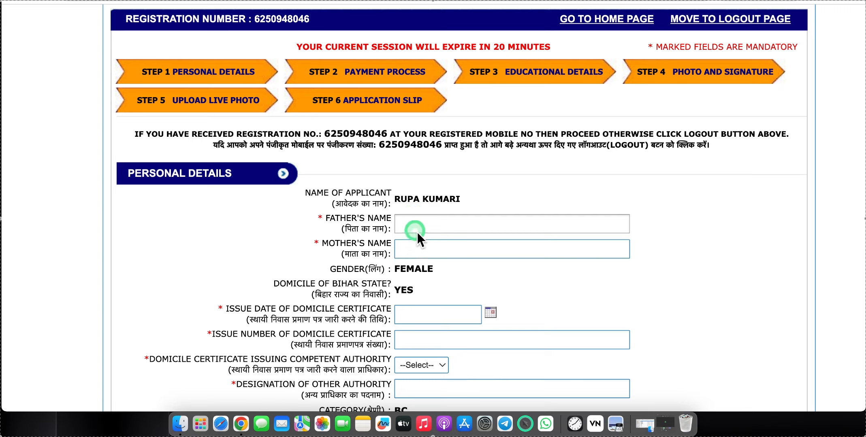
pyautogui.click(437, 314)
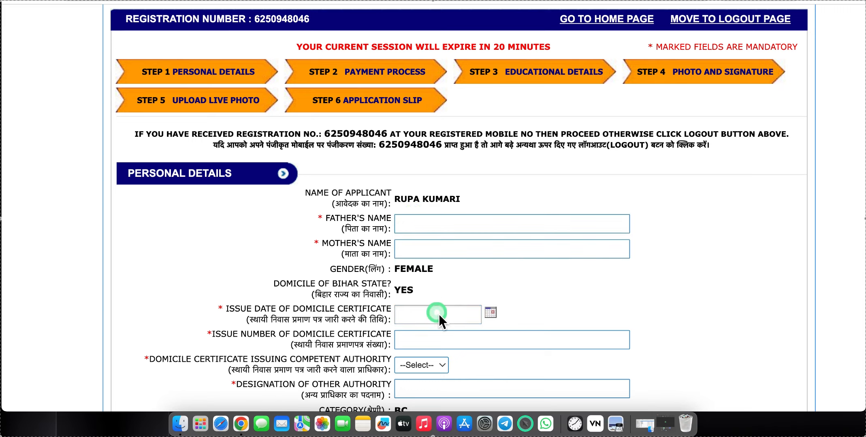
pyautogui.click(254, 321)
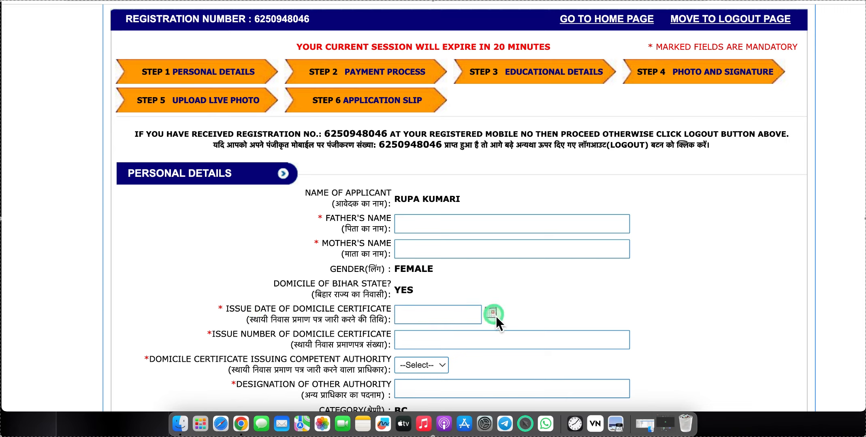
pyautogui.scroll(-5, 495, 316)
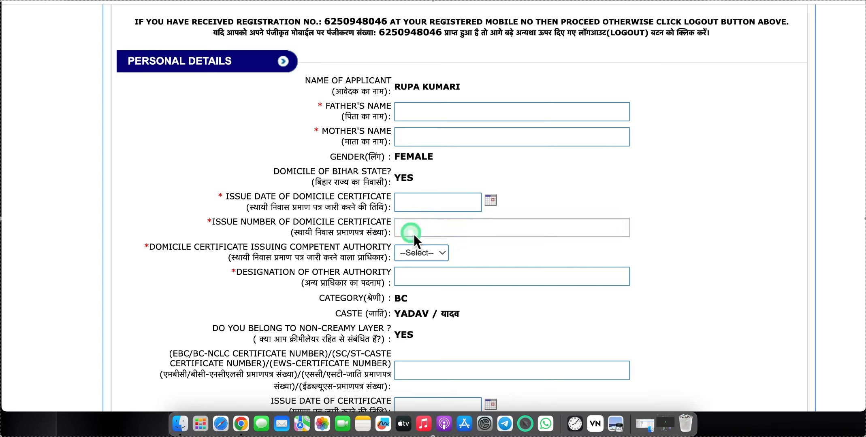
pyautogui.click(414, 232)
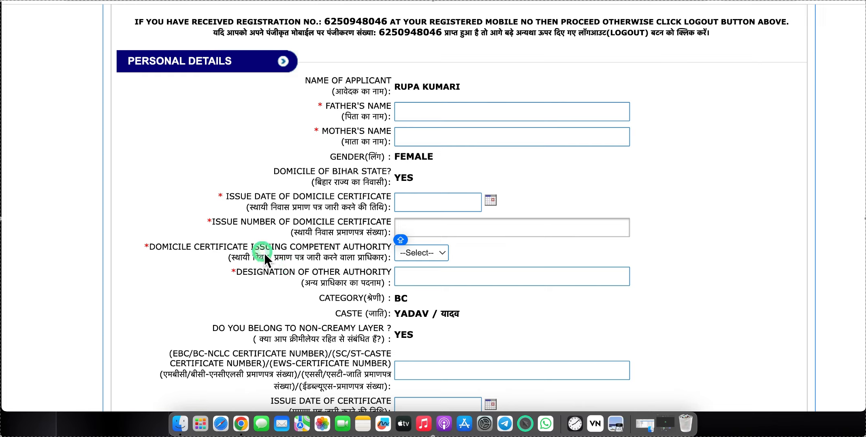
# - Choose RO as the domicile certificate issuing authority and move down past the caste certificate field
pyautogui.click(419, 252)
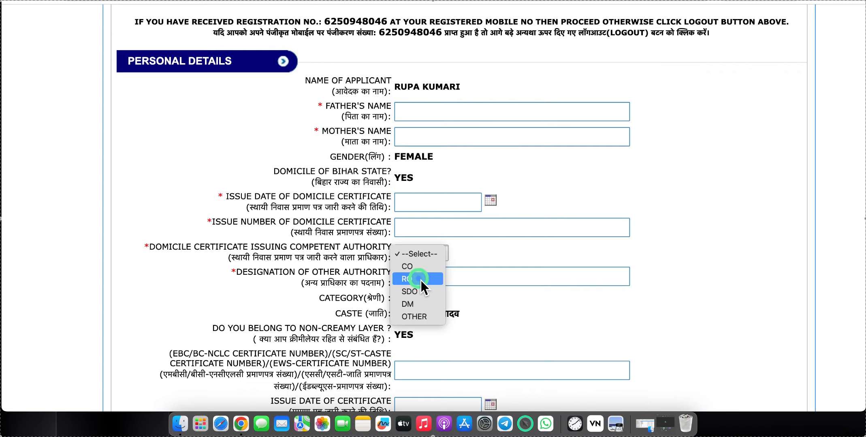
pyautogui.click(420, 279)
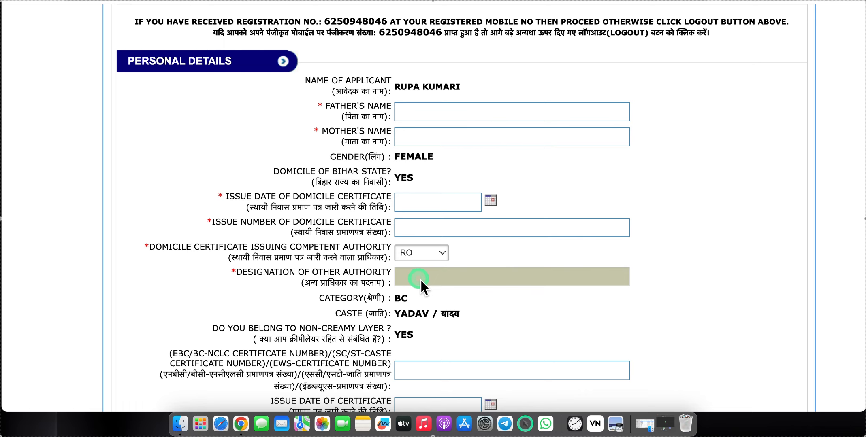
pyautogui.scroll(-5, 420, 280)
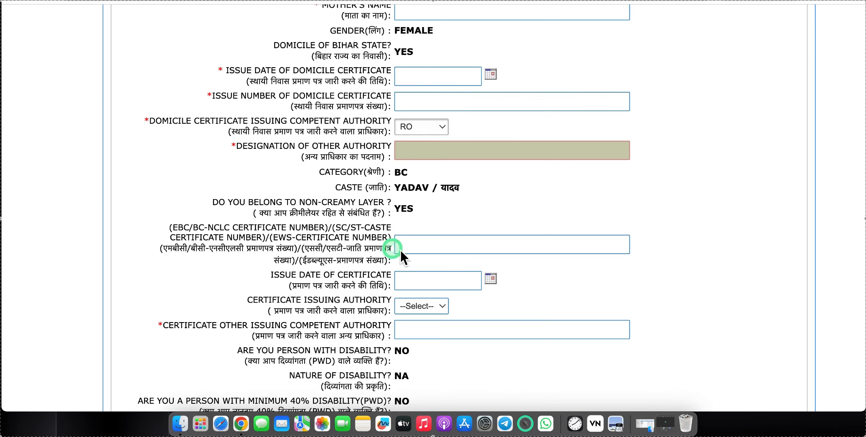
pyautogui.click(433, 250)
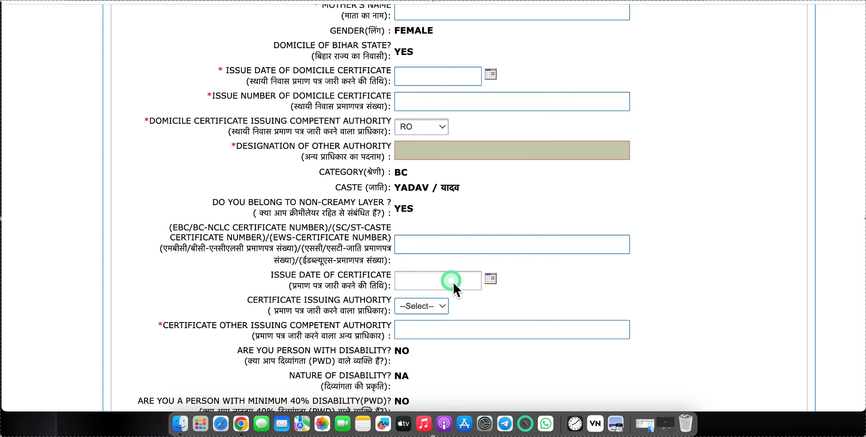
pyautogui.scroll(3, 452, 282)
pyautogui.scroll(-1, 452, 282)
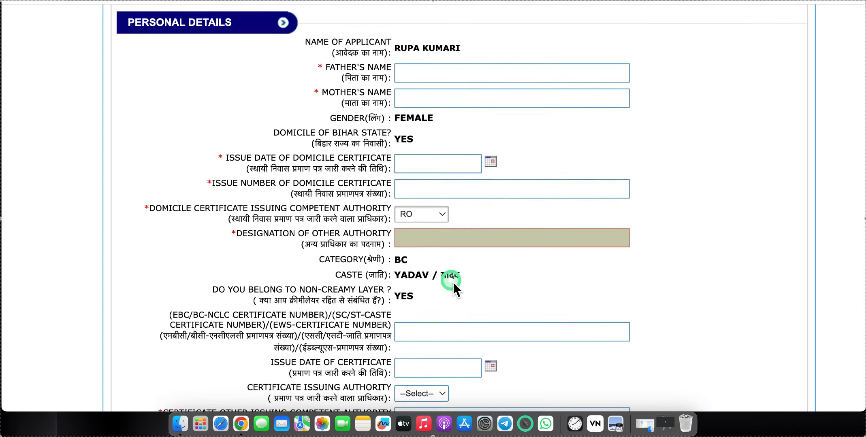
pyautogui.scroll(-4, 452, 282)
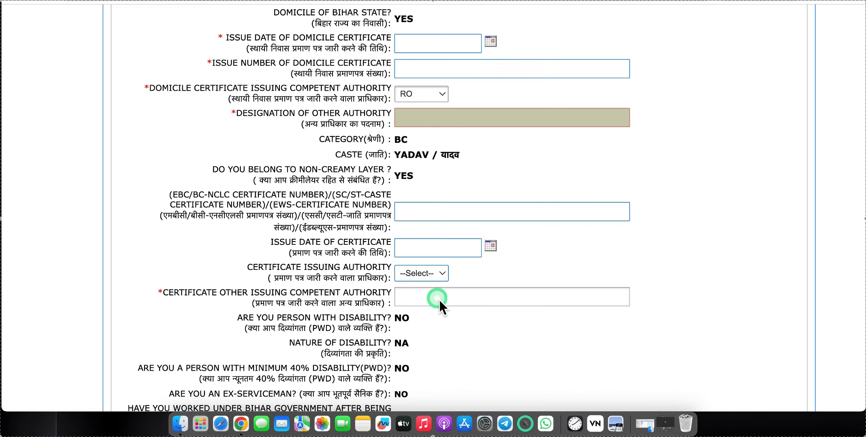
pyautogui.scroll(-10, 439, 300)
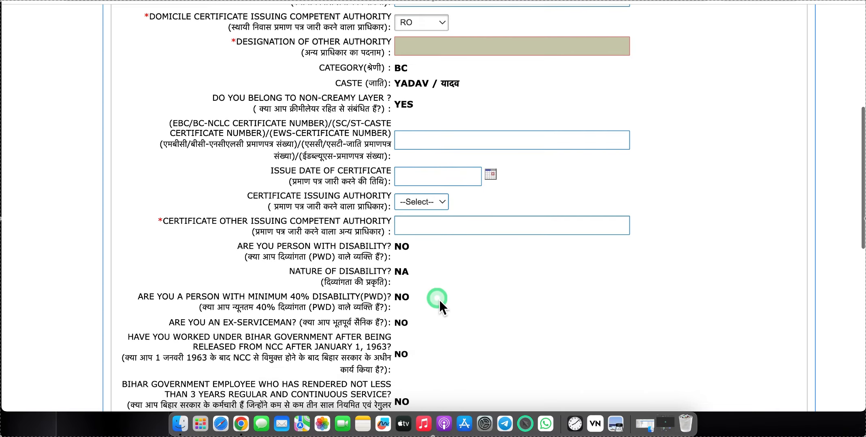
pyautogui.scroll(-1, 439, 300)
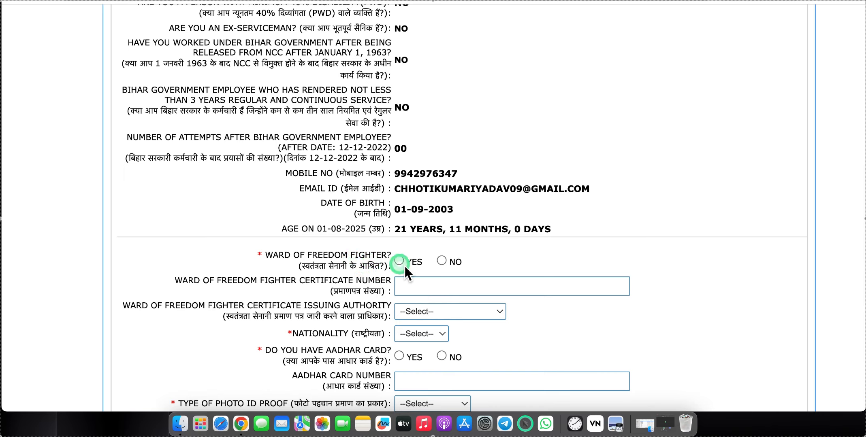
# - Answer NO for Ward of Freedom Fighter, pick INDIAN nationality, and YES for Aadhar card
pyautogui.click(442, 261)
pyautogui.scroll(-4, 443, 262)
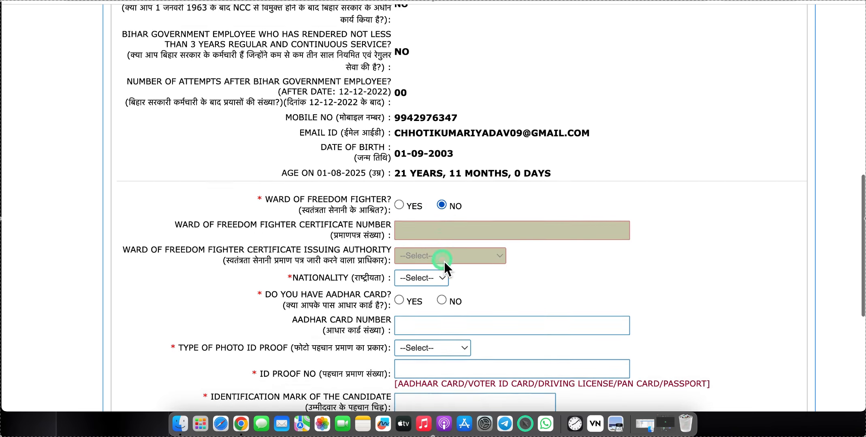
pyautogui.click(414, 255)
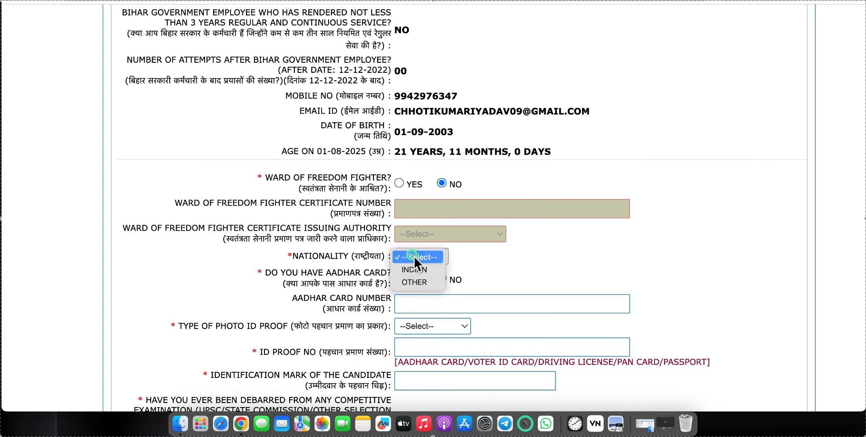
pyautogui.click(412, 271)
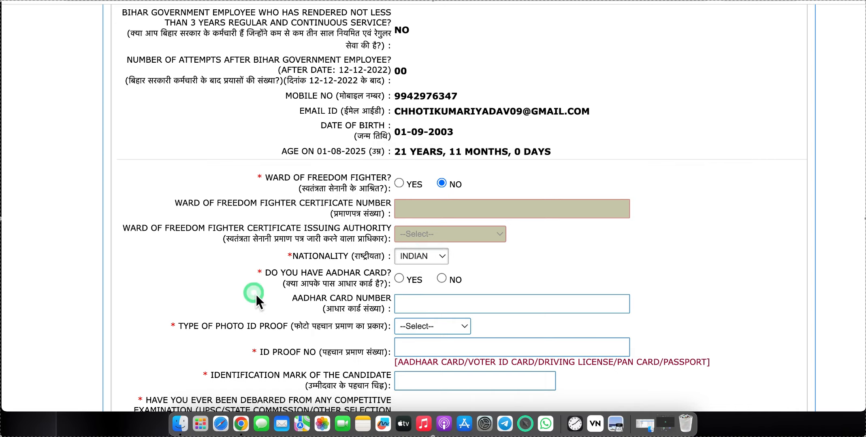
pyautogui.click(399, 279)
pyautogui.click(419, 308)
pyautogui.scroll(-3, 419, 309)
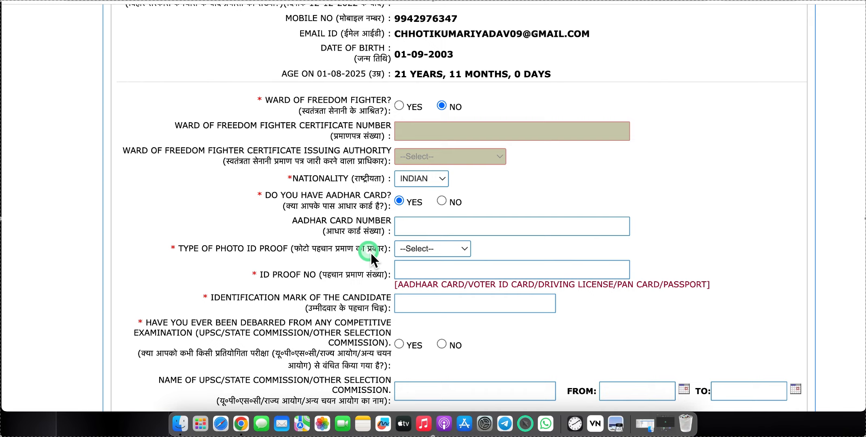
# - Set the photo ID proof type to Aadhaar Card, after briefly trying PAN Card
pyautogui.click(417, 249)
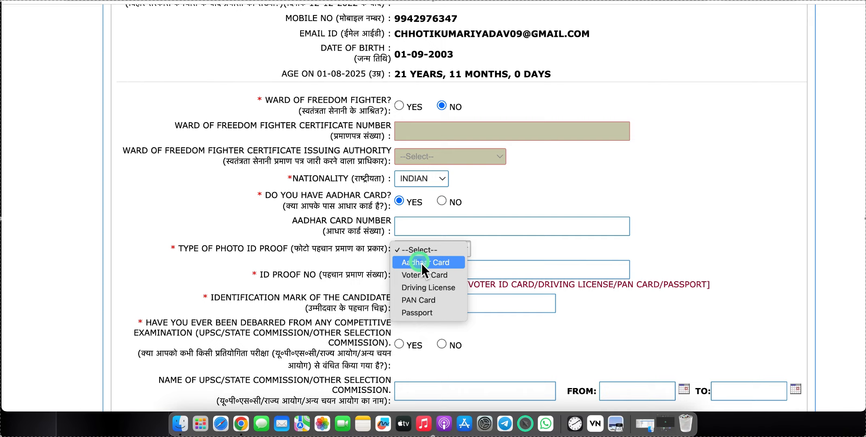
pyautogui.click(422, 263)
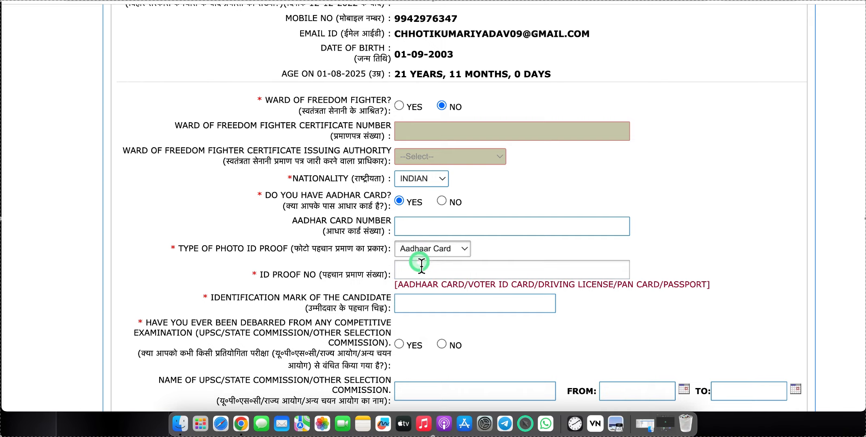
pyautogui.click(421, 265)
pyautogui.click(430, 266)
pyautogui.click(432, 271)
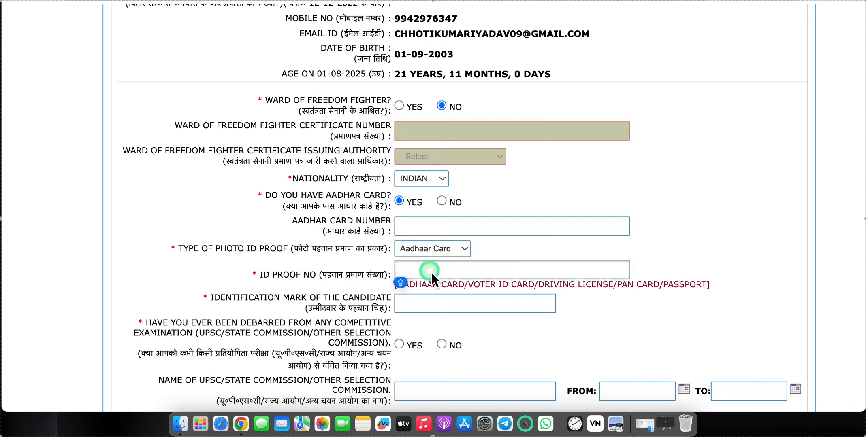
pyautogui.click(419, 245)
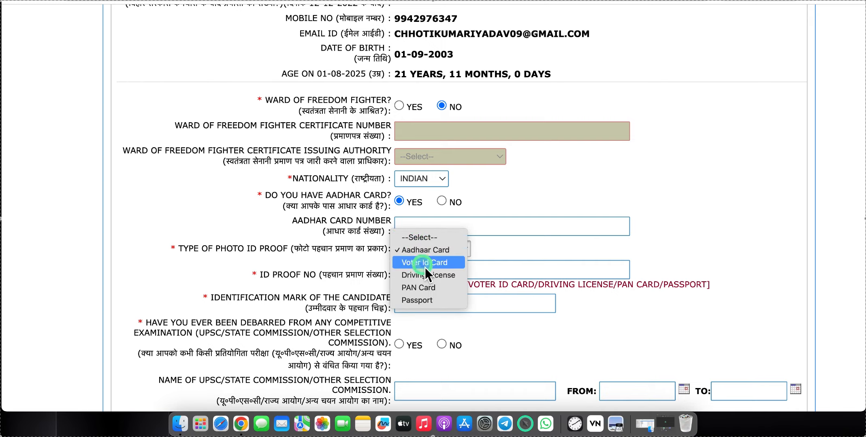
pyautogui.click(428, 288)
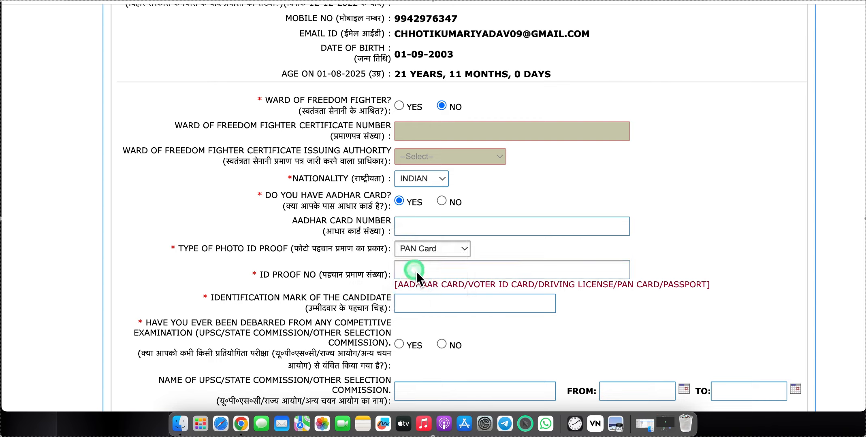
pyautogui.click(415, 271)
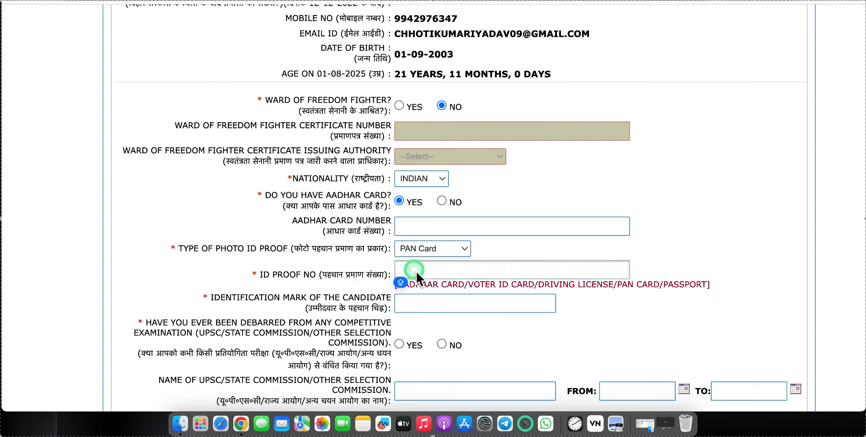
pyautogui.click(419, 253)
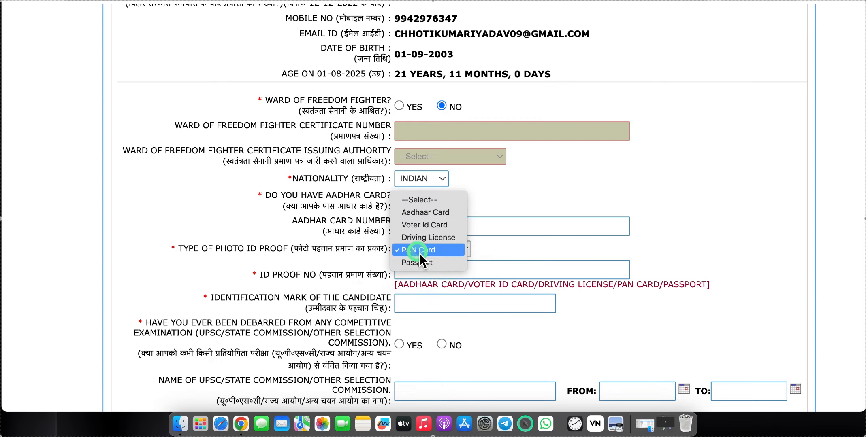
pyautogui.click(417, 213)
pyautogui.click(420, 275)
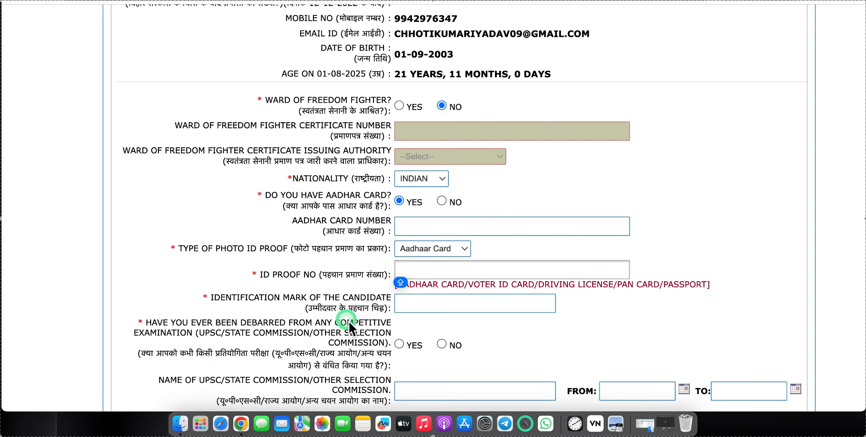
# - Enter NO MARK as the candidate's identification mark
pyautogui.click(422, 308)
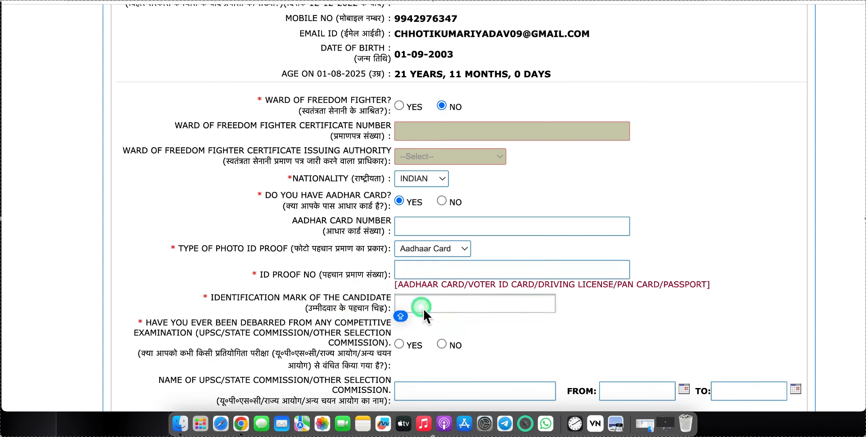
pyautogui.write('NO M')
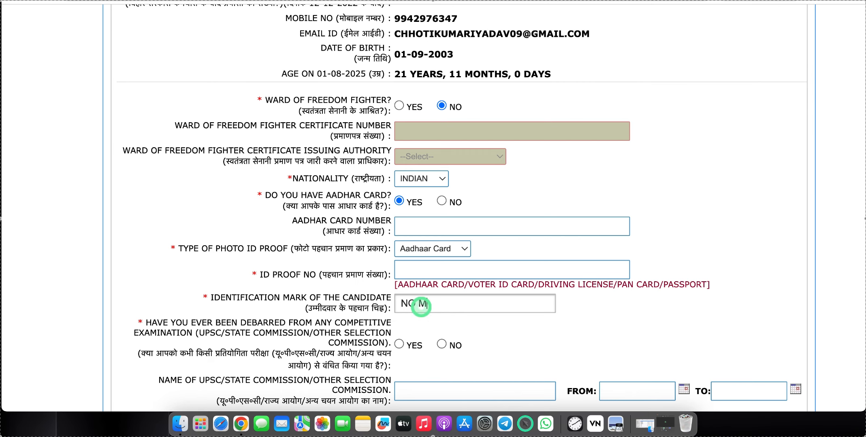
pyautogui.write('ARK')
pyautogui.scroll(-2, 422, 308)
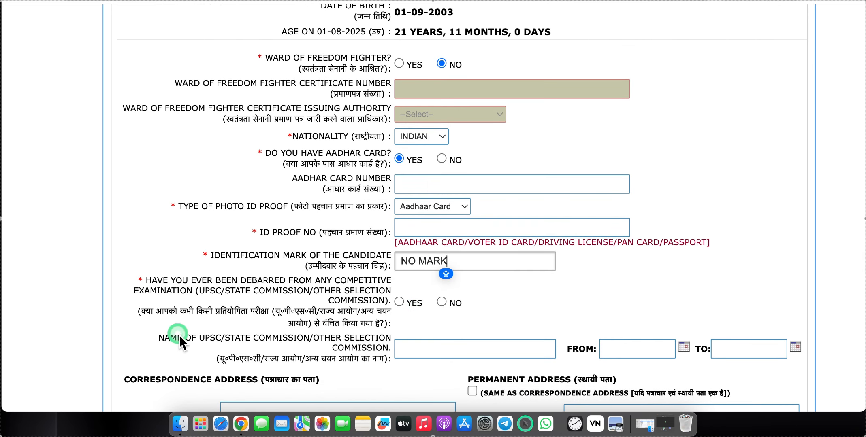
# - Answer NO to the debarment question
pyautogui.click(441, 302)
pyautogui.scroll(-10, 441, 302)
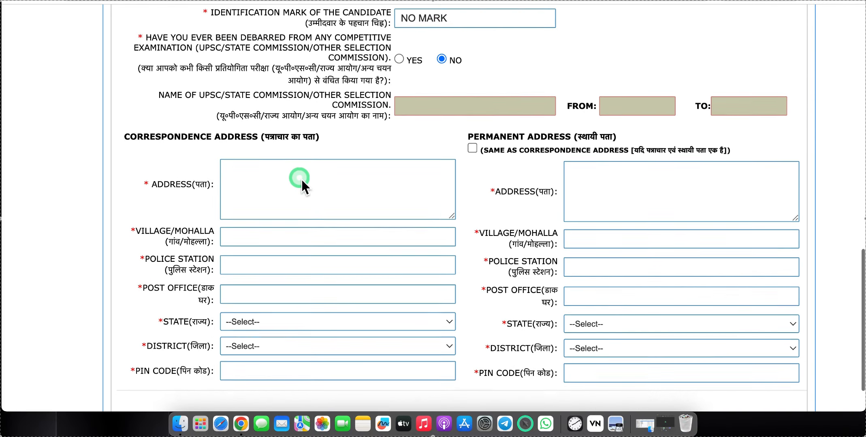
pyautogui.scroll(-2, 301, 180)
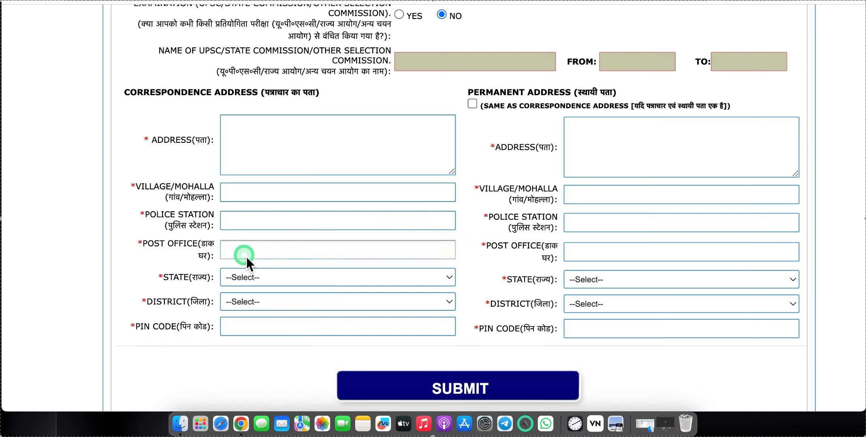
# - Set the correspondence address state to BIHAR and district to BANKA, dismissing autofill
pyautogui.click(254, 279)
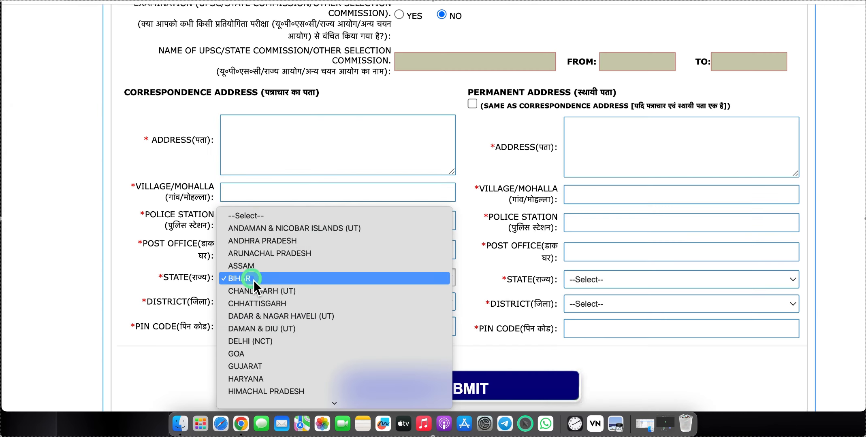
pyautogui.click(253, 279)
pyautogui.click(253, 310)
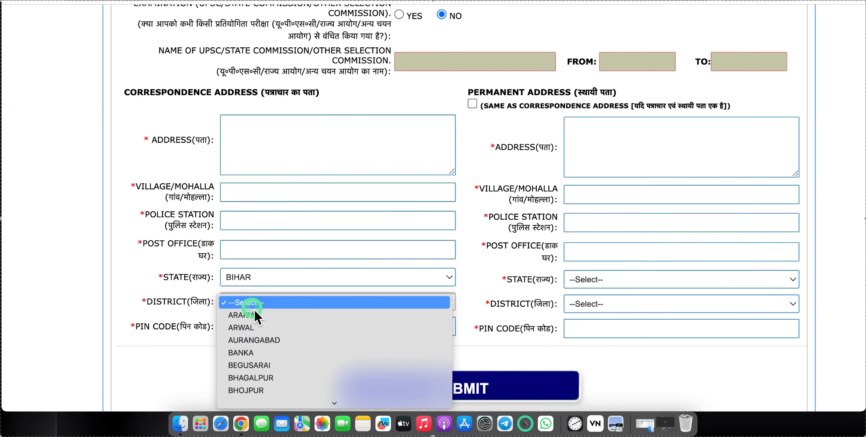
pyautogui.press('b')
pyautogui.press('Return')
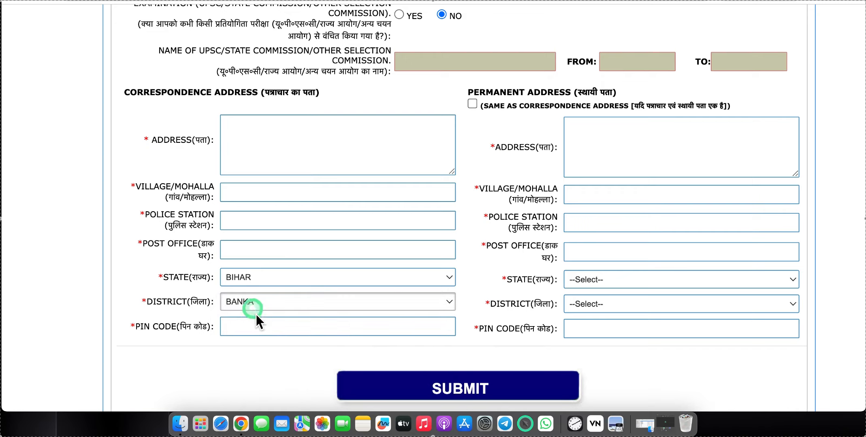
pyautogui.click(256, 327)
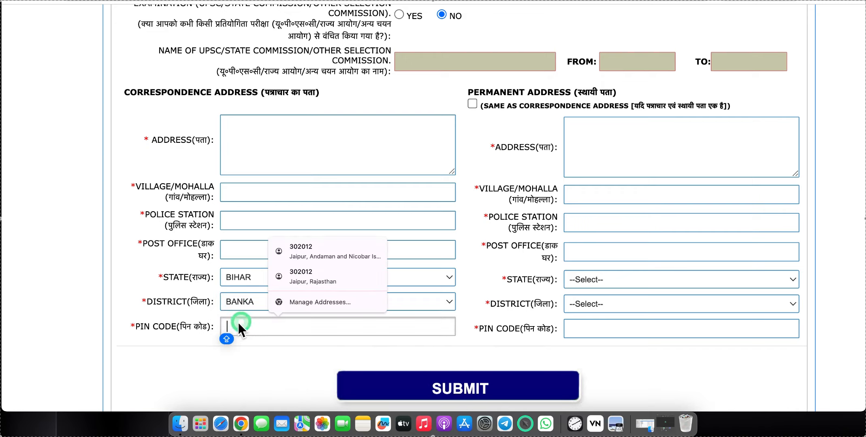
pyautogui.click(124, 302)
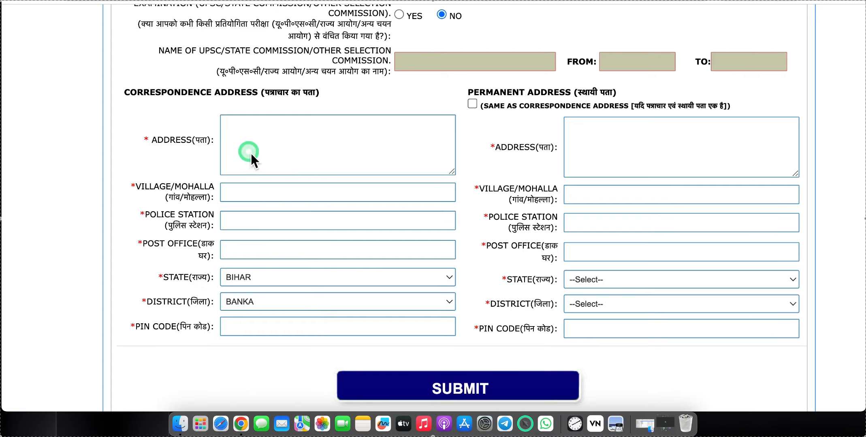
# - Enter address JNDISFDS D, village GDGG, police station GGGDGERG, post office EGRG; copy to permanent address
pyautogui.click(304, 155)
pyautogui.write('JNDISFDS D')
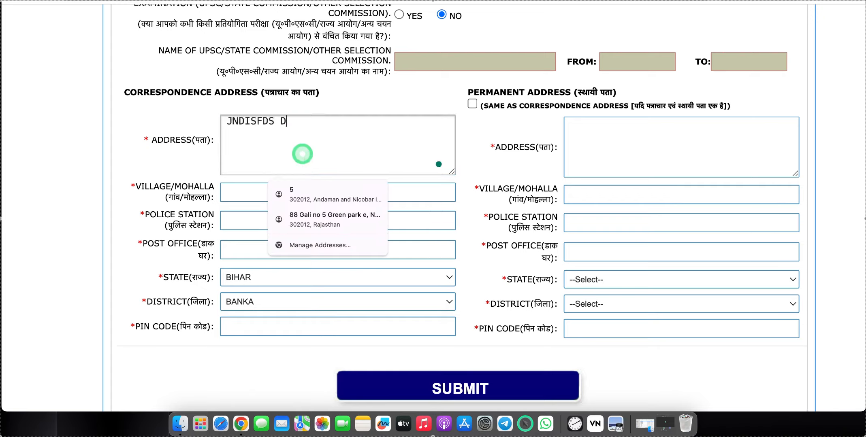
pyautogui.click(253, 199)
pyautogui.write('GDGG')
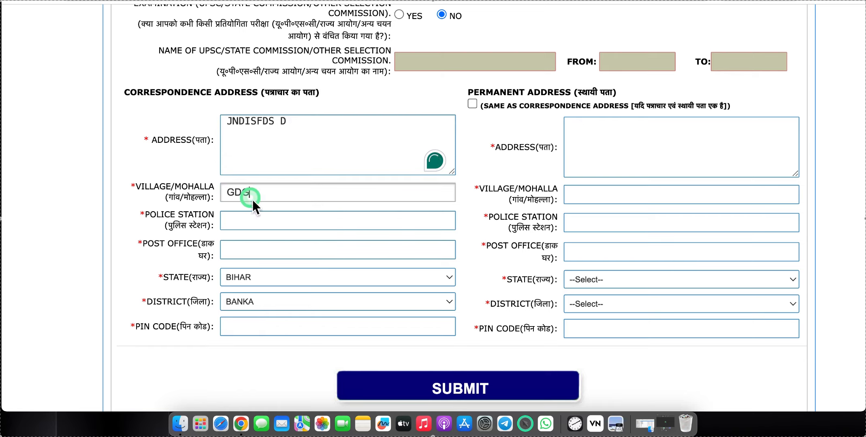
pyautogui.click(246, 211)
pyautogui.write('GGGDGERG')
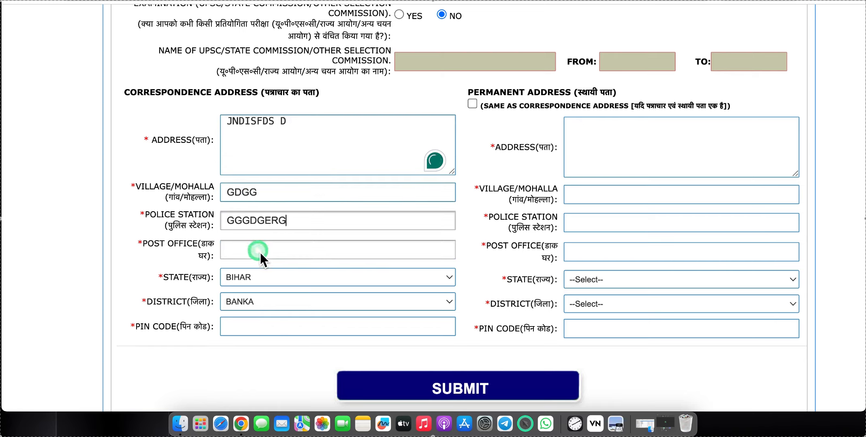
pyautogui.click(259, 253)
pyautogui.write('EGRG')
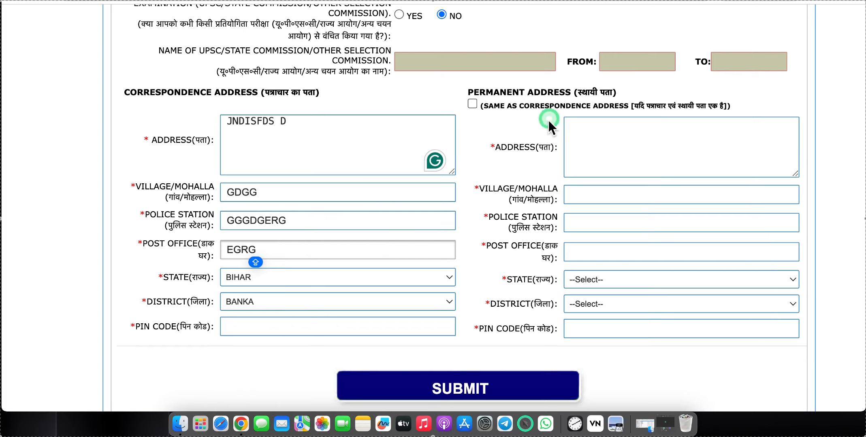
pyautogui.click(471, 104)
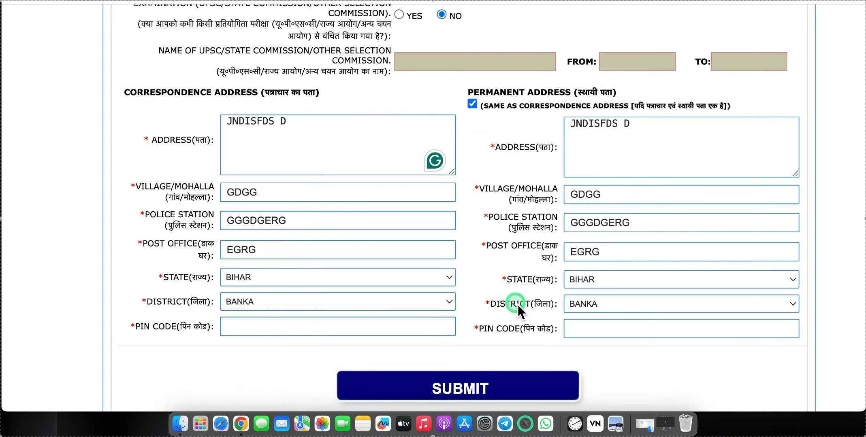
pyautogui.scroll(-2, 514, 304)
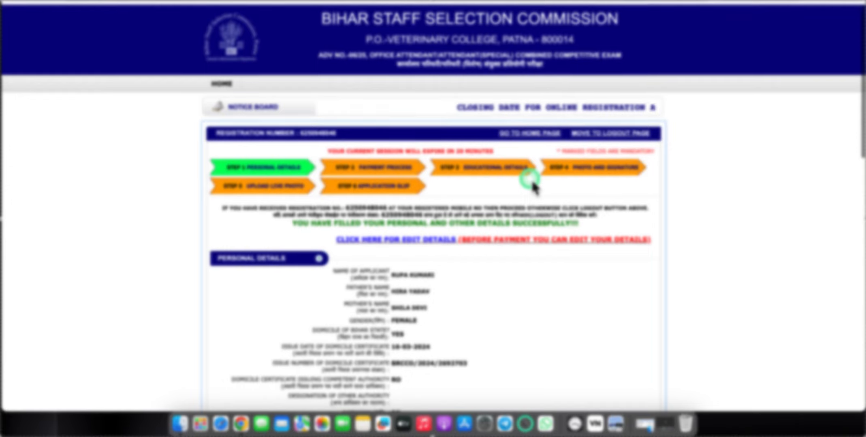
# - Proceed to payment and start the online Rs. 100 fee payment through SBI
pyautogui.scroll(-20, 532, 187)
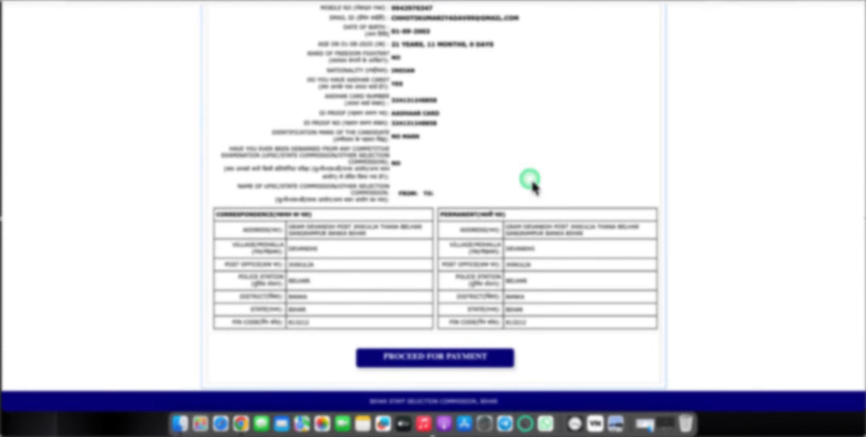
pyautogui.click(408, 363)
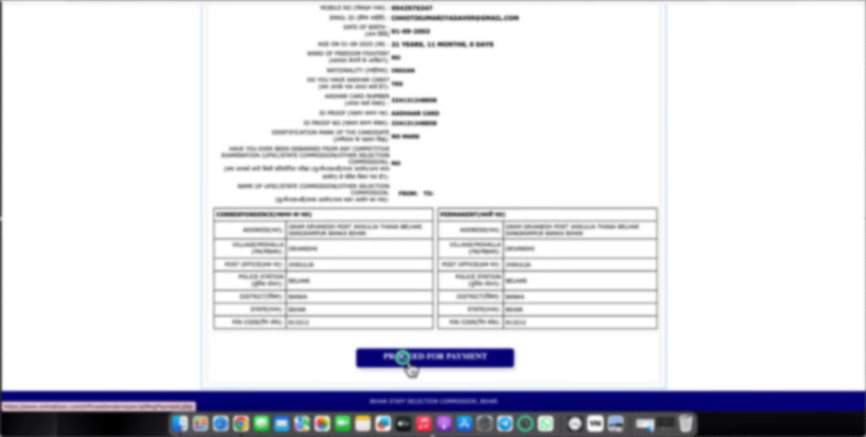
pyautogui.scroll(-3, 405, 359)
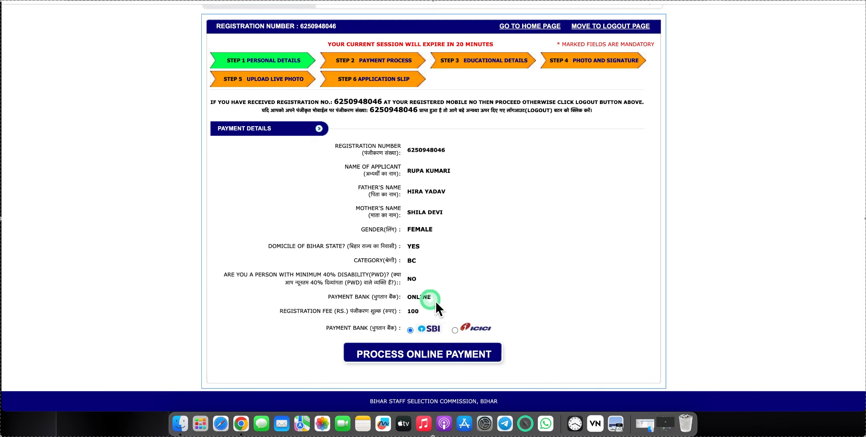
pyautogui.click(418, 356)
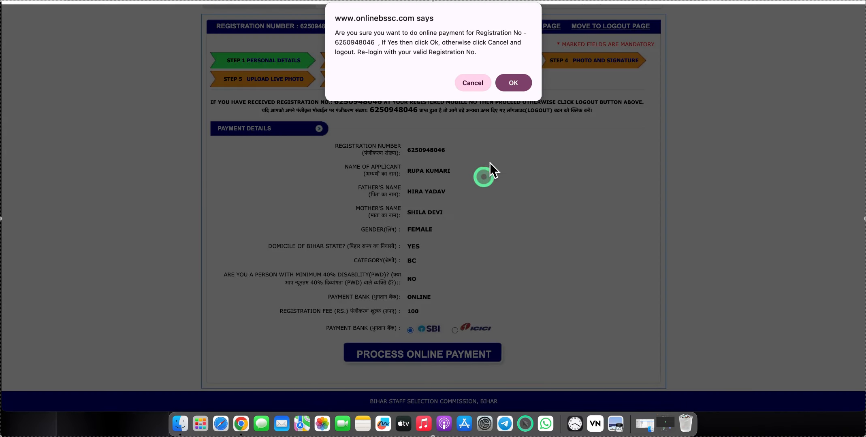
# - Confirm online payment, choose UPI QR in SBIePay, and generate the payment QR code
pyautogui.click(509, 85)
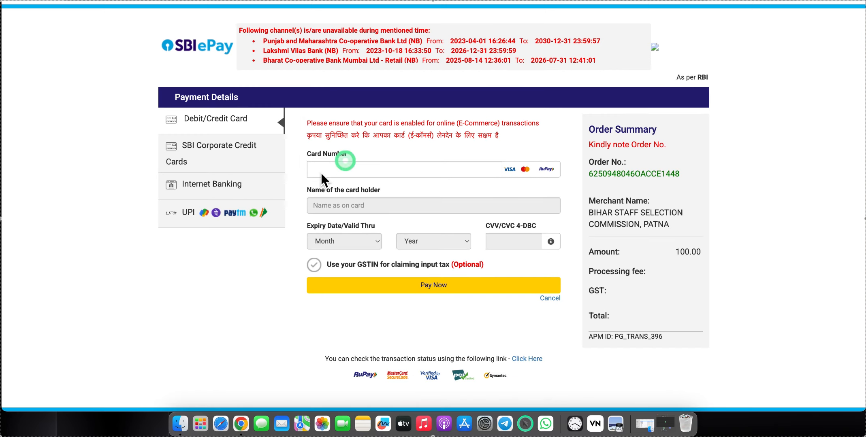
pyautogui.click(177, 218)
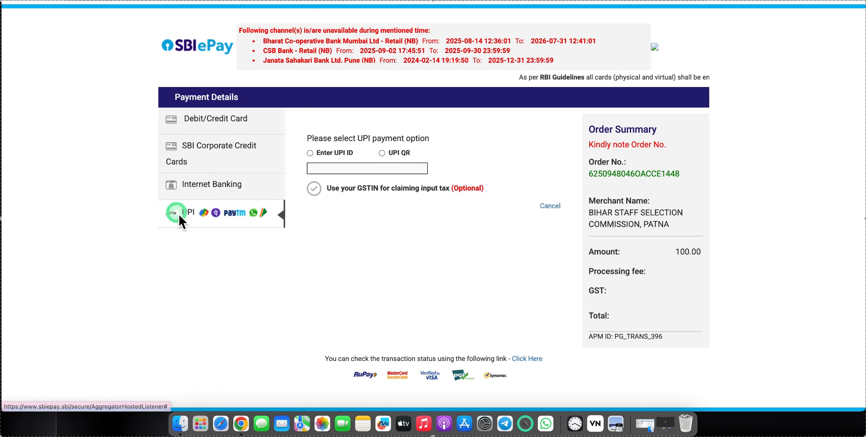
pyautogui.click(318, 160)
pyautogui.click(309, 146)
pyautogui.click(382, 147)
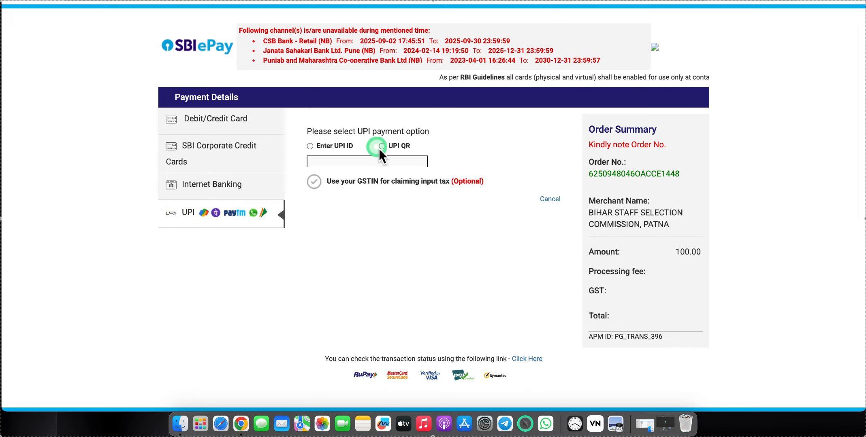
pyautogui.click(385, 203)
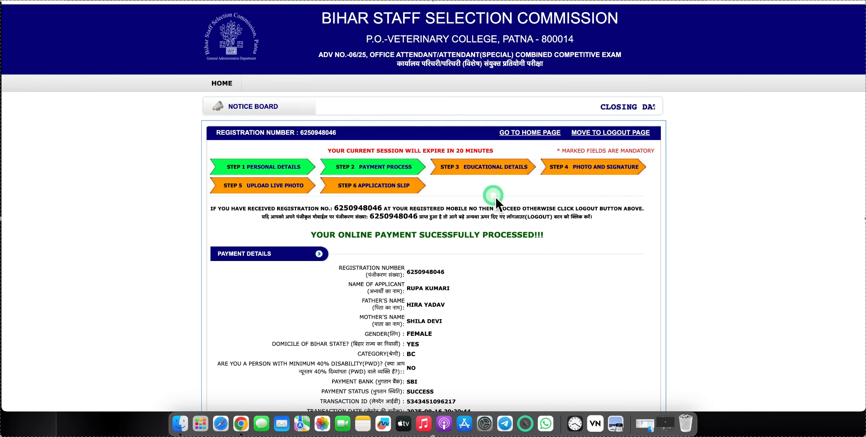
# - Preview and close the payment slip, then save and continue to educational qualifications
pyautogui.scroll(-5, 496, 197)
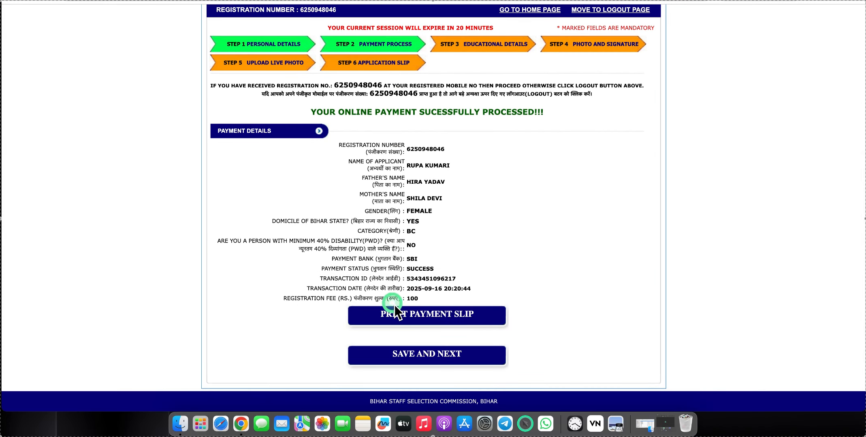
pyautogui.click(388, 314)
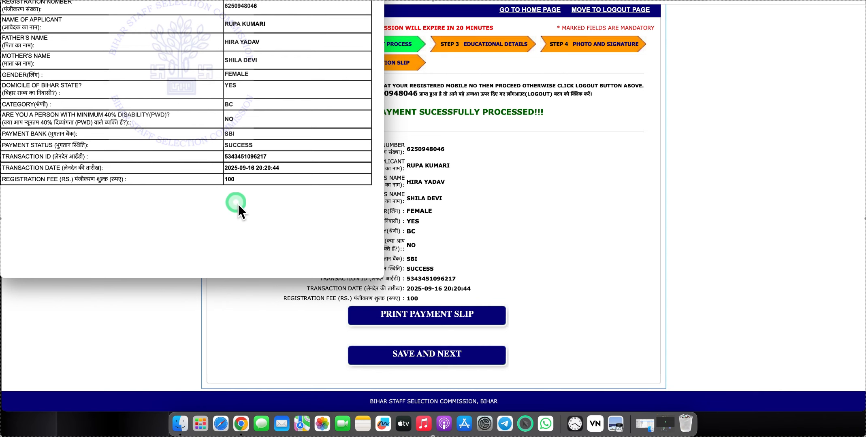
pyautogui.click(248, 322)
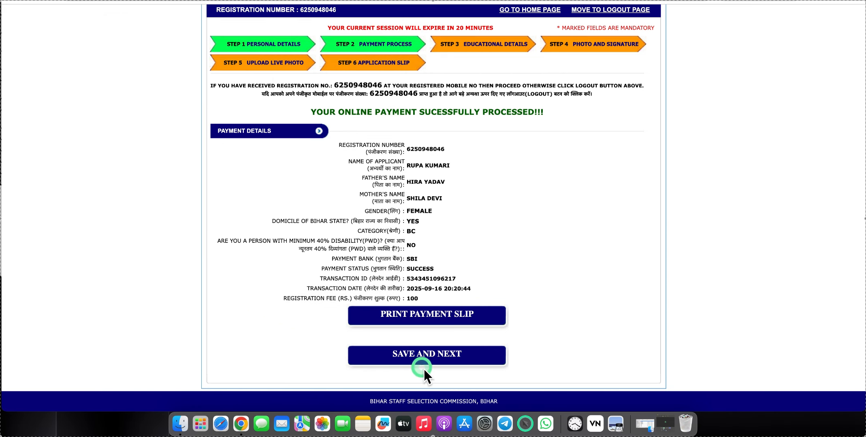
pyautogui.click(415, 355)
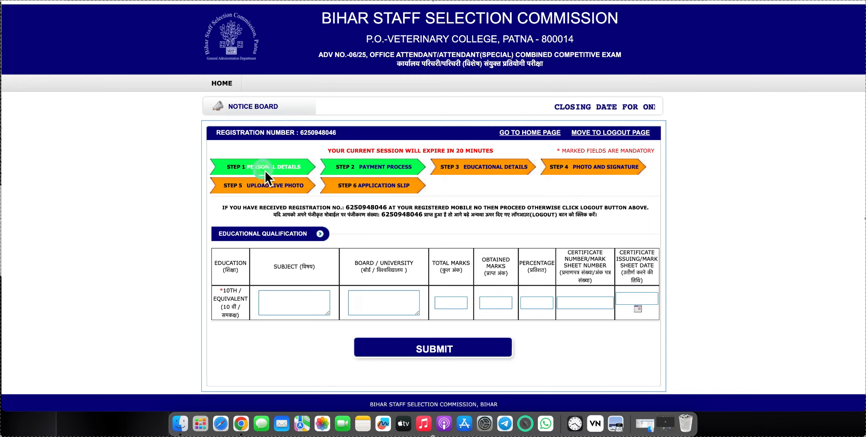
# - Fill the 10th row with subject ALL SUBJECT, board BSEB, total 500 and obtained 276 marks
pyautogui.click(288, 168)
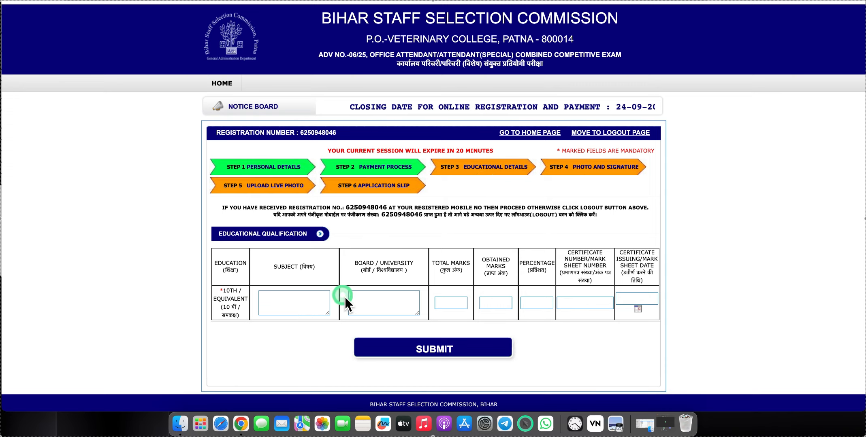
pyautogui.click(282, 309)
pyautogui.write('ALL SUBJECT')
pyautogui.click(367, 300)
pyautogui.write('BSEB')
pyautogui.click(450, 303)
pyautogui.write('500')
pyautogui.click(490, 300)
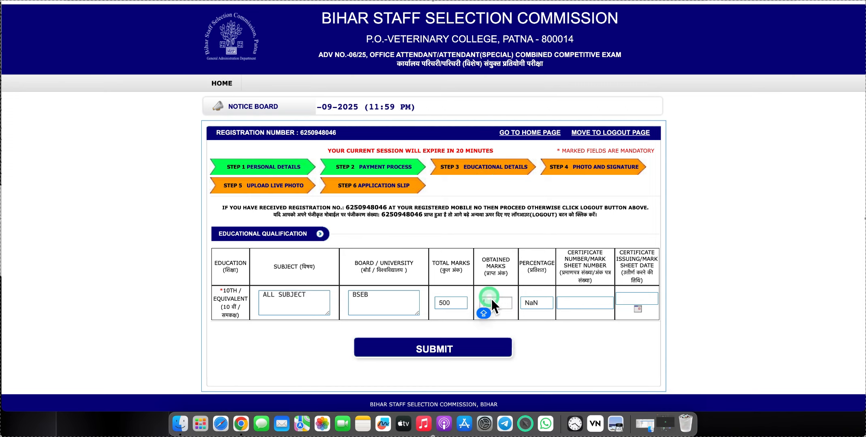
pyautogui.write('276')
# - Enter the 10th certificate number and set its issue date to 06-04-2019
pyautogui.write('6040')
pyautogui.click(636, 298)
pyautogui.click(735, 302)
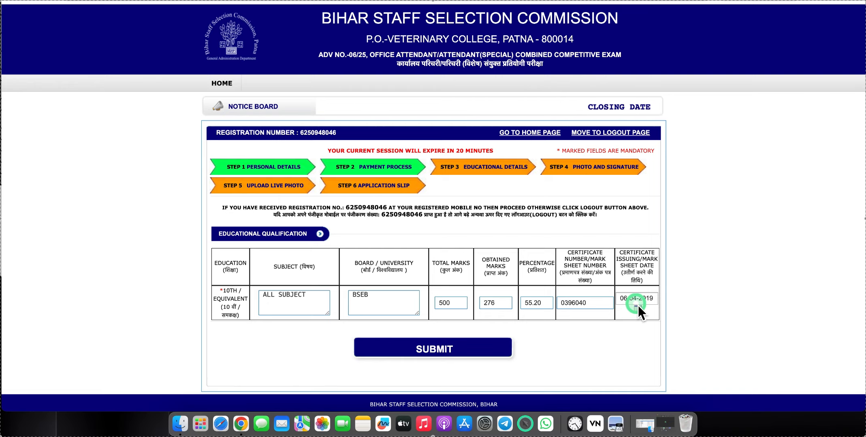
pyautogui.scroll(-1, 456, 286)
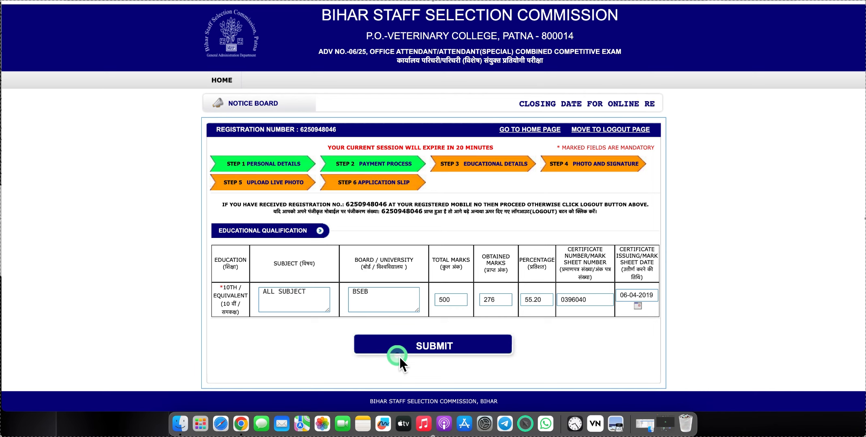
pyautogui.click(399, 347)
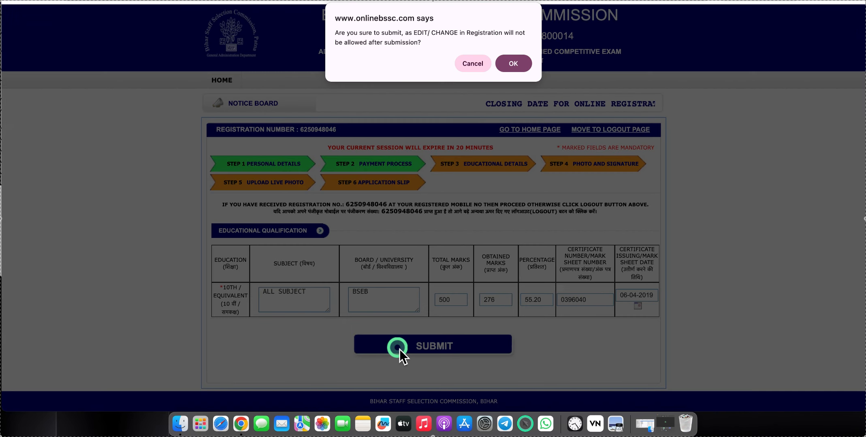
pyautogui.click(522, 62)
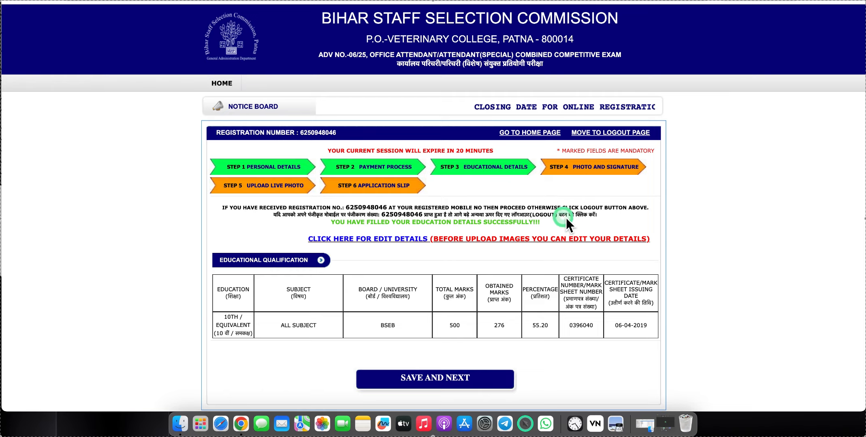
pyautogui.scroll(-1, 618, 178)
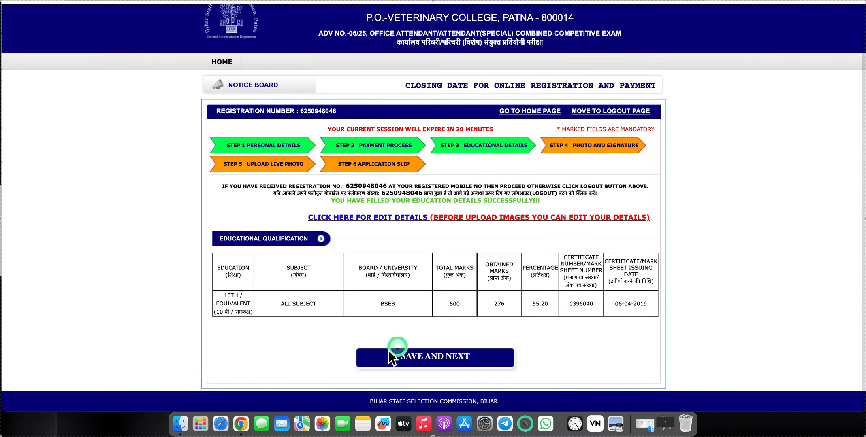
# - Save the education details and attach the passport photograph from Downloads
pyautogui.click(418, 364)
pyautogui.scroll(-5, 341, 166)
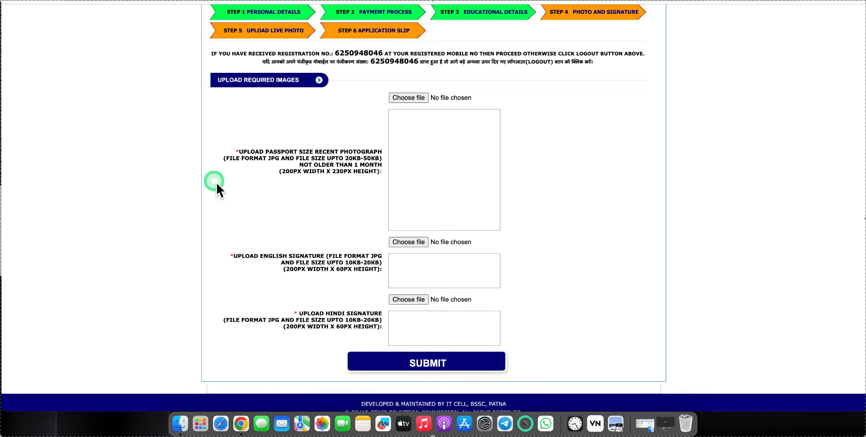
pyautogui.click(409, 98)
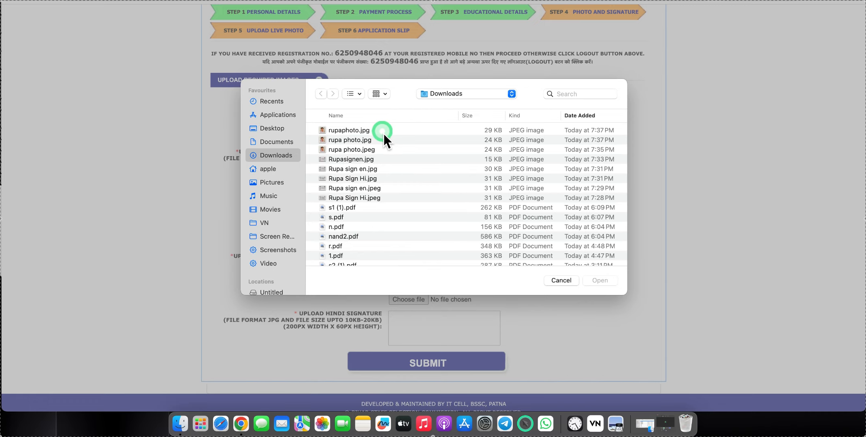
pyautogui.click(382, 132)
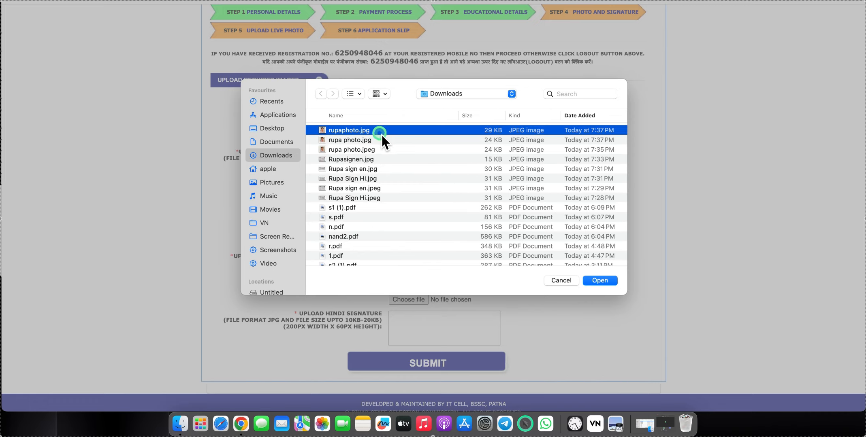
pyautogui.click(614, 282)
# - Attach the English and Hindi signature JPGs and submit all three images
pyautogui.scroll(-1, 403, 258)
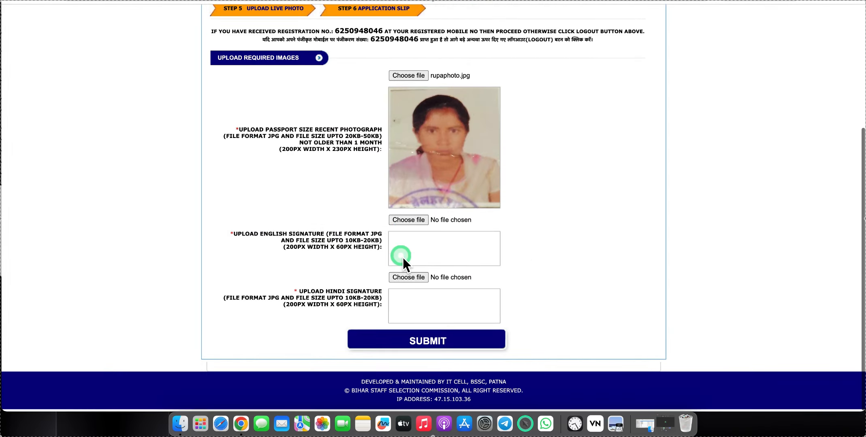
pyautogui.click(404, 225)
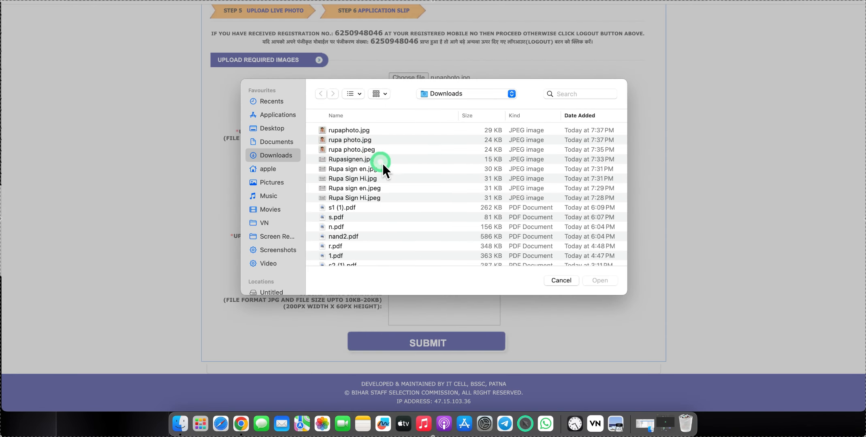
pyautogui.click(374, 160)
pyautogui.press('space')
pyautogui.press('space')
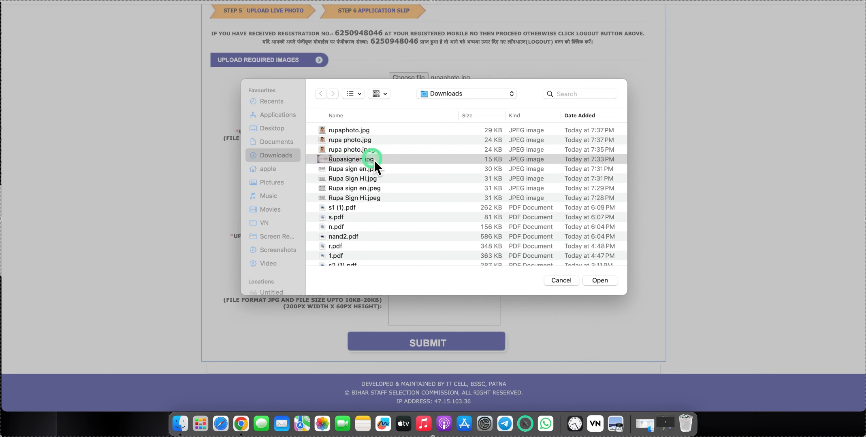
pyautogui.click(374, 159)
pyautogui.click(595, 284)
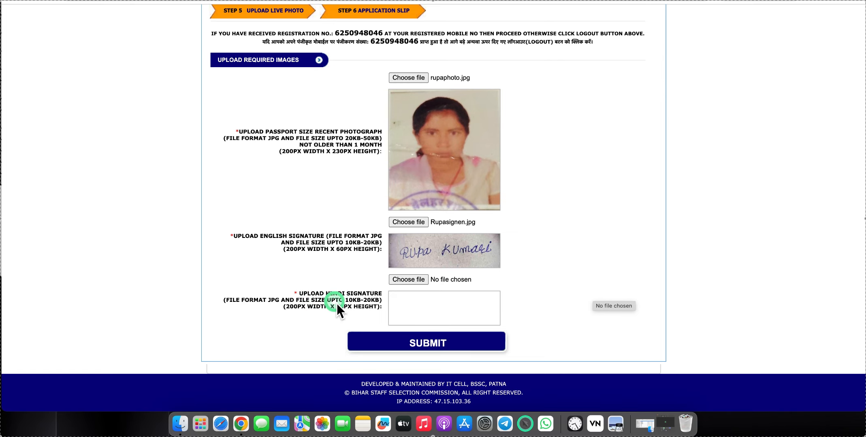
pyautogui.click(397, 283)
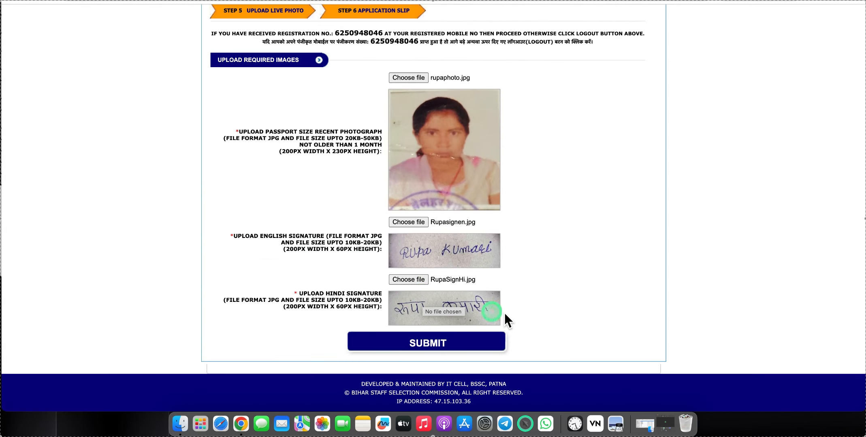
pyautogui.click(379, 344)
# - Confirm the image upload with OK and review the uploaded photo and both signatures
pyautogui.click(513, 73)
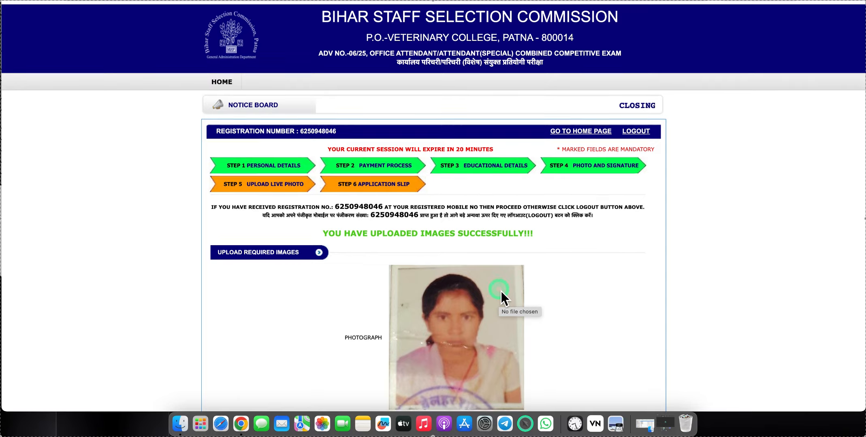
pyautogui.scroll(-5, 501, 291)
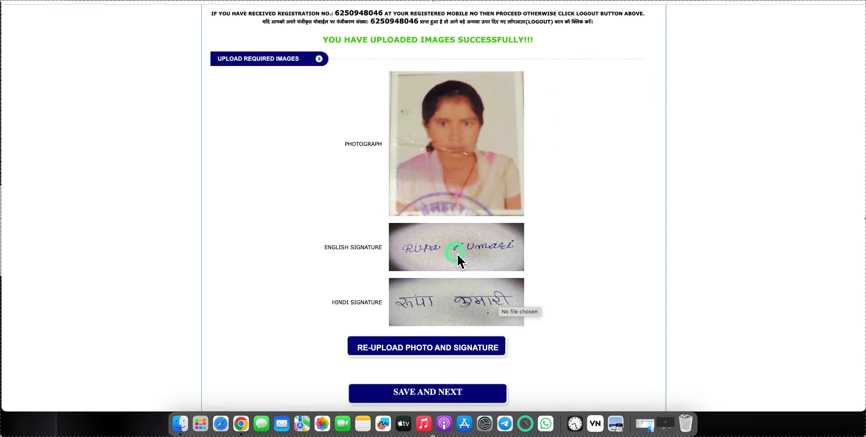
pyautogui.scroll(-2, 444, 393)
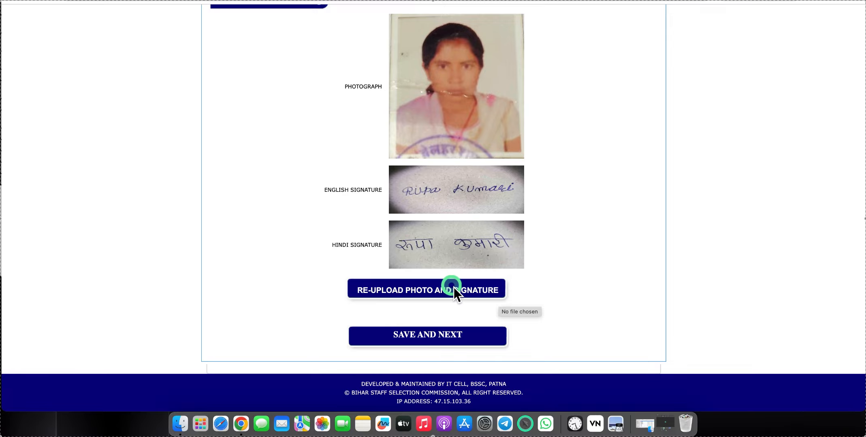
pyautogui.scroll(2, 454, 286)
pyautogui.scroll(-2, 453, 287)
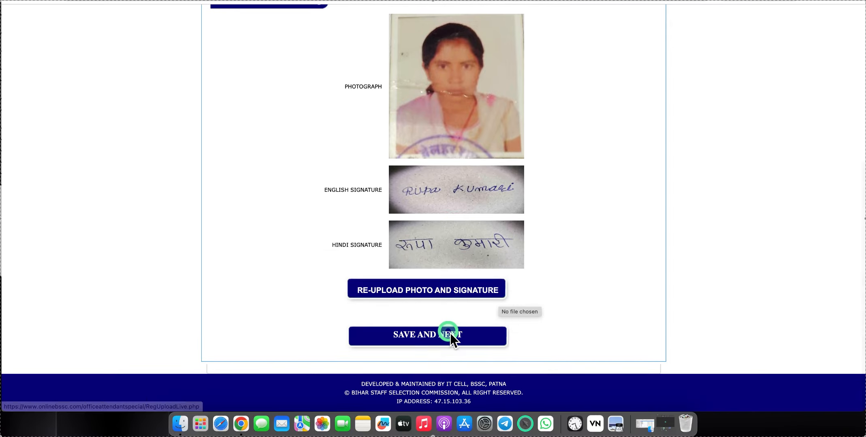
# - Capture a live webcam photo on the live photo step, submit it and confirm the upload
pyautogui.click(414, 335)
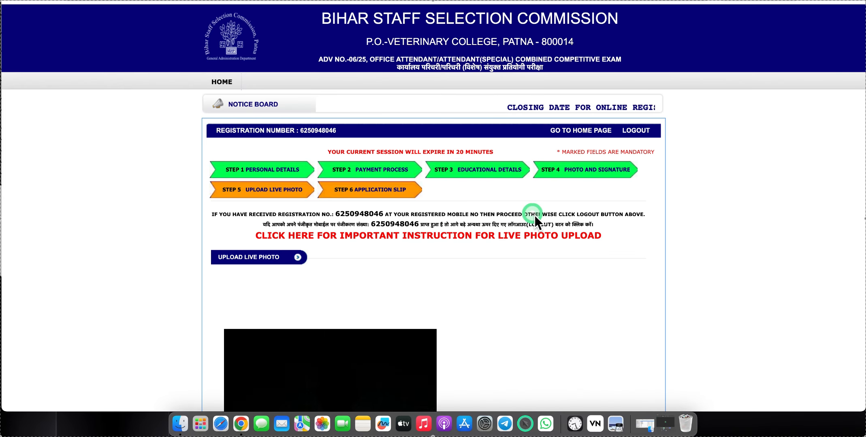
pyautogui.scroll(-5, 535, 215)
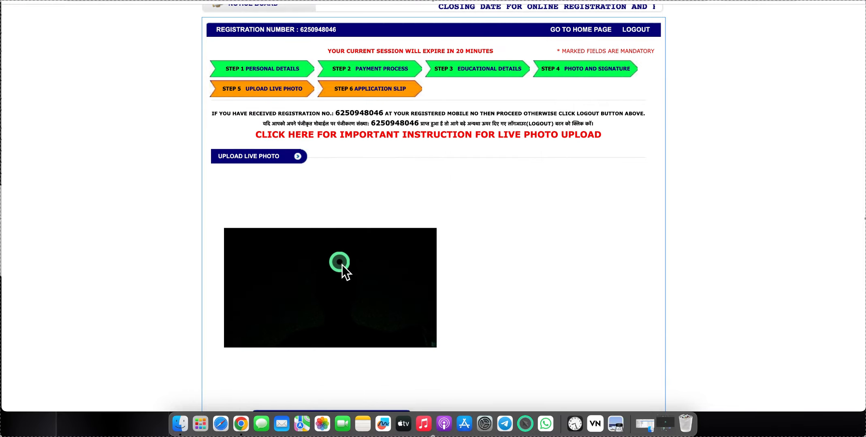
pyautogui.scroll(3, 261, 204)
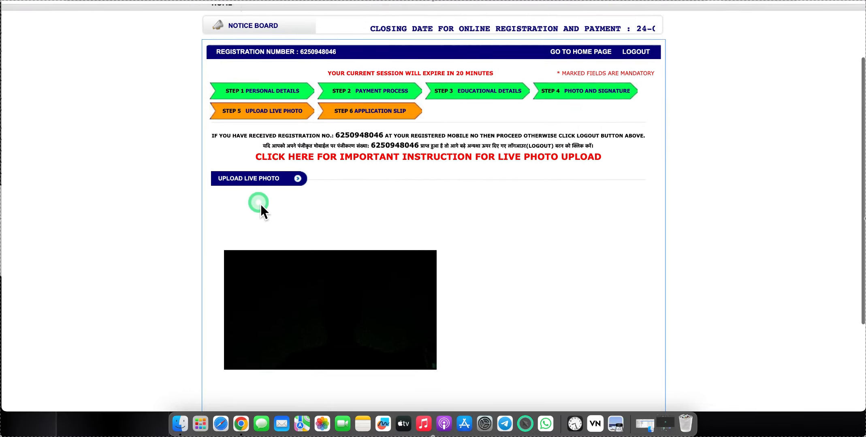
pyautogui.scroll(-4, 260, 204)
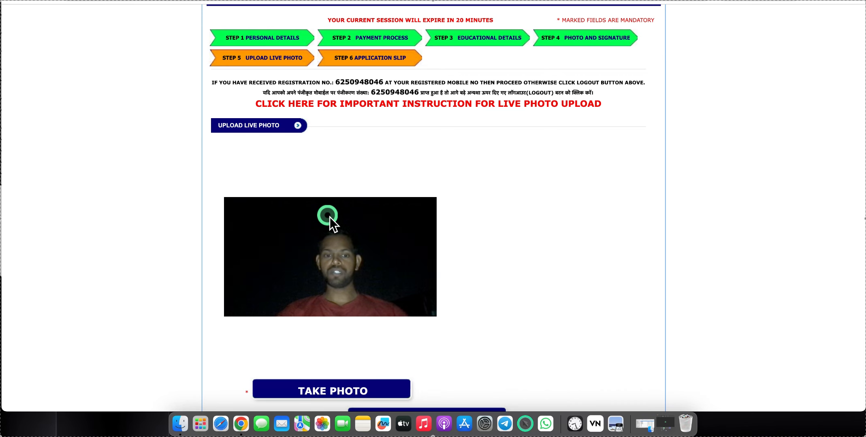
pyautogui.click(319, 385)
pyautogui.scroll(-2, 440, 315)
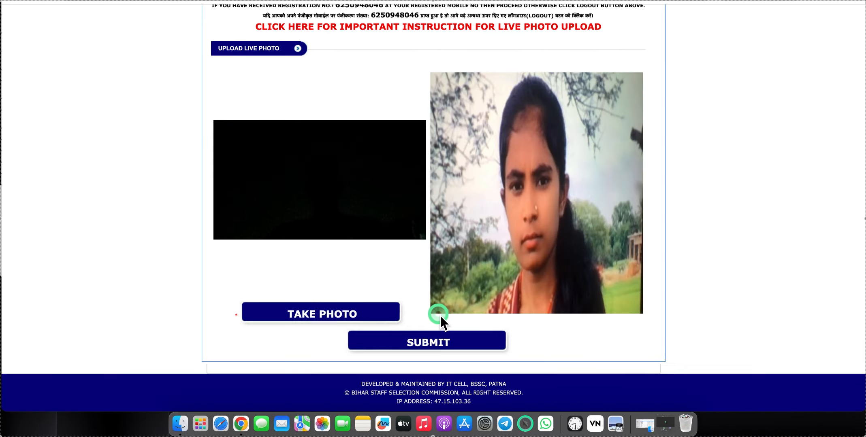
pyautogui.click(428, 343)
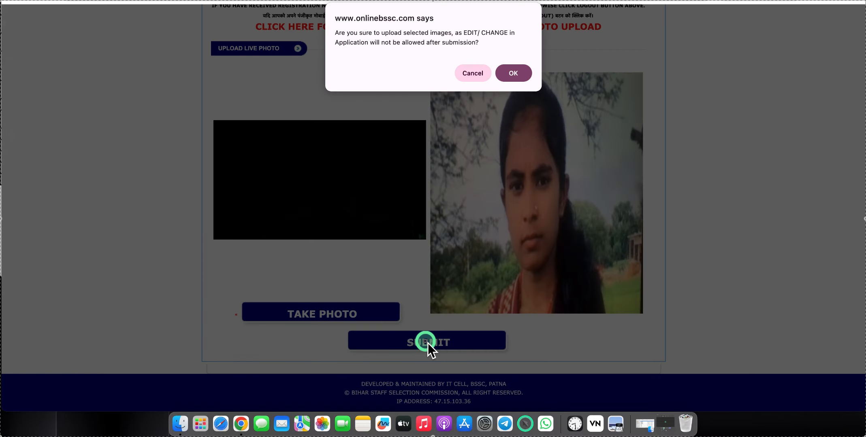
pyautogui.click(526, 73)
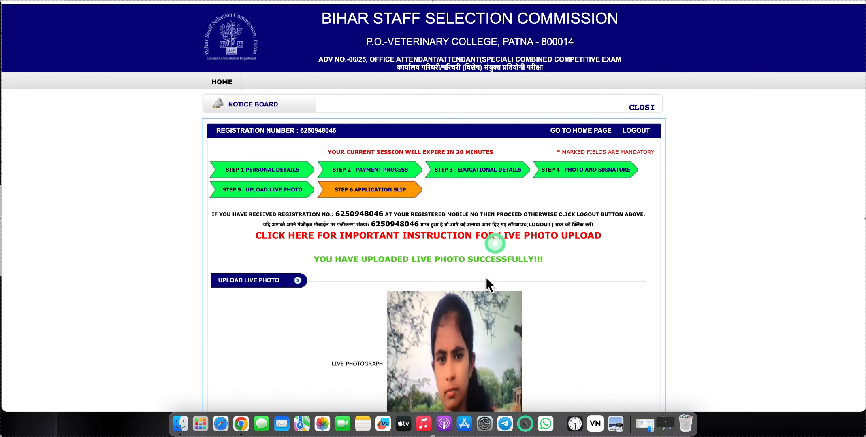
pyautogui.scroll(-5, 456, 326)
# - Tick the declaration, use Final Submit and confirm with OK
pyautogui.click(220, 280)
pyautogui.click(445, 340)
pyautogui.click(520, 68)
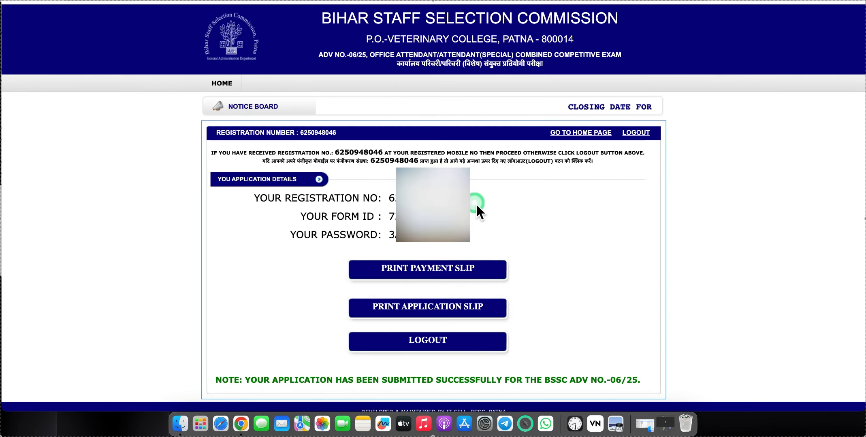
pyautogui.scroll(-2, 481, 228)
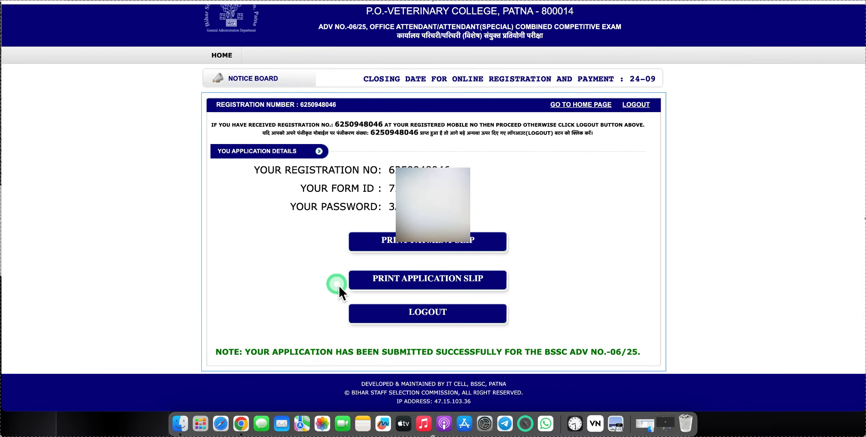
# - Print the application slip to a PDF in Downloads named with the applicant's name plus 'OFFICE ATTENDANT FORM'
pyautogui.click(431, 281)
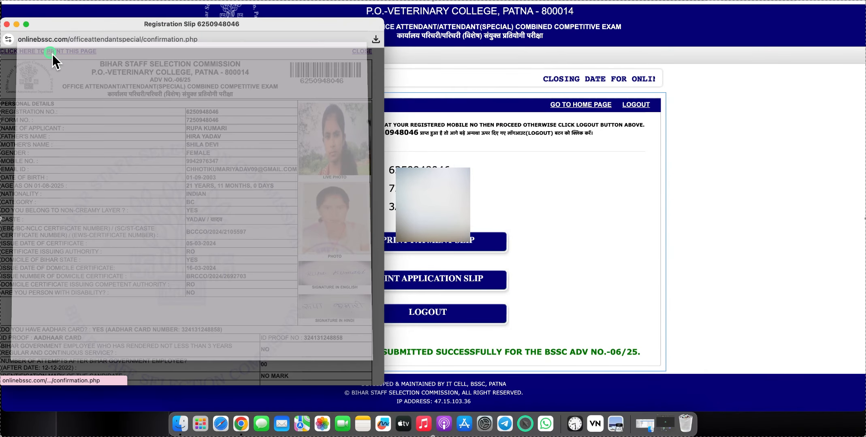
pyautogui.click(52, 52)
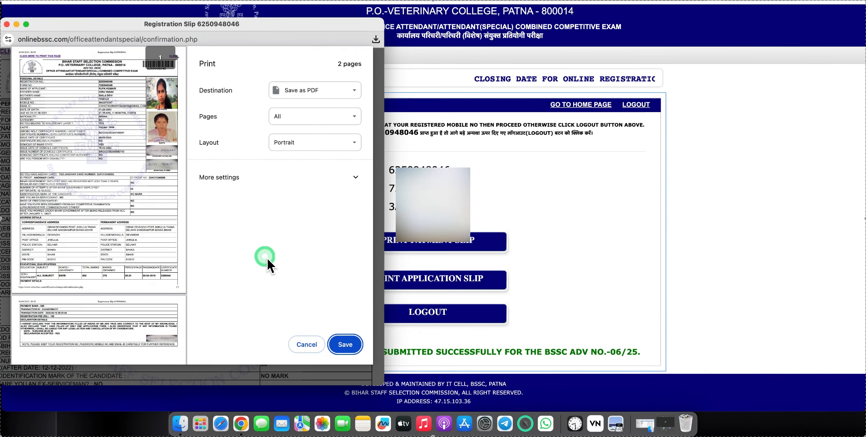
pyautogui.click(352, 346)
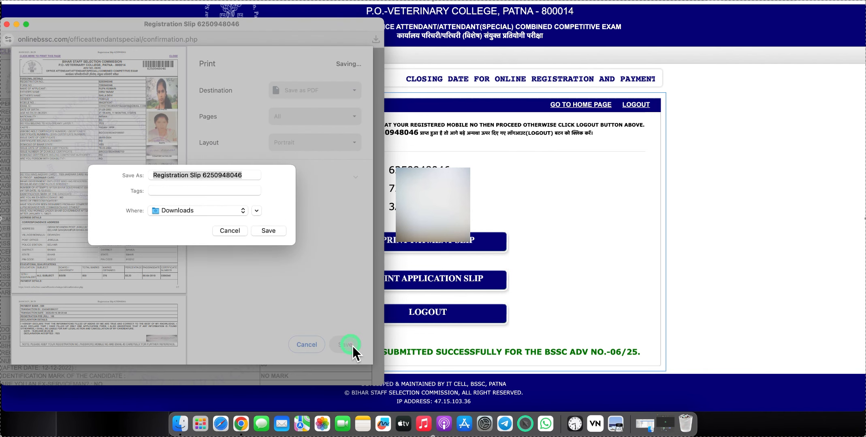
pyautogui.click(178, 224)
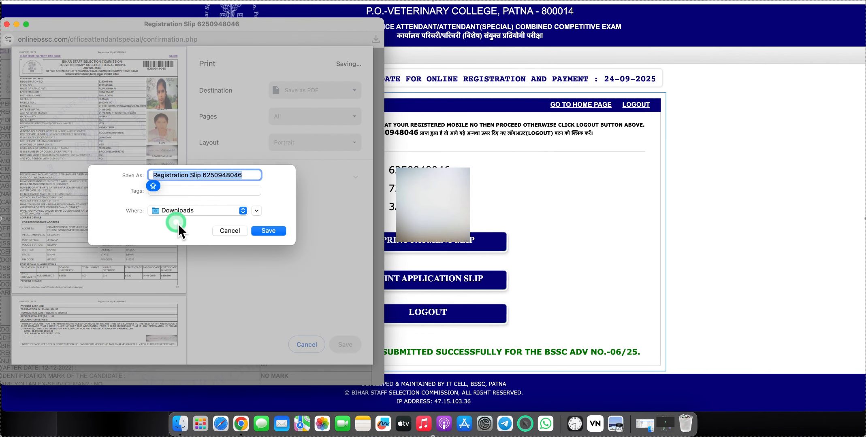
pyautogui.write('RUPA OFFICE ATTENDANT FORM')
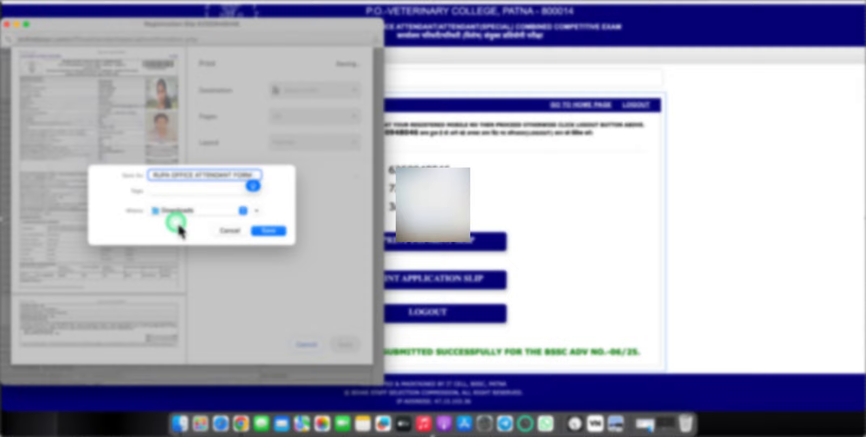
pyautogui.click(268, 232)
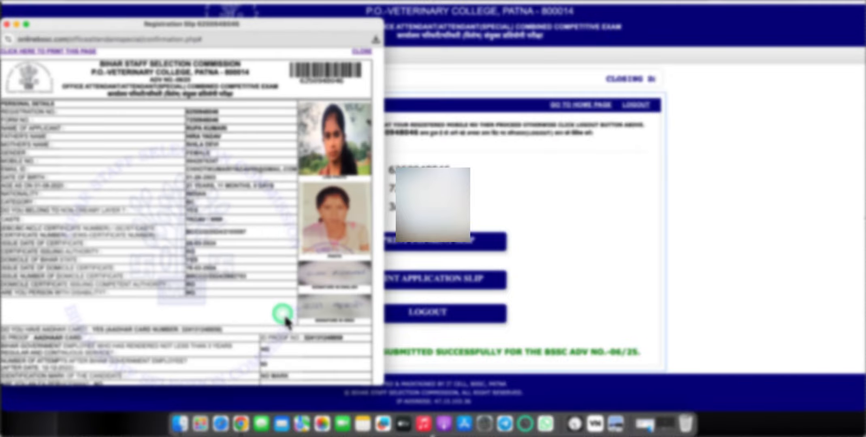
pyautogui.click(748, 170)
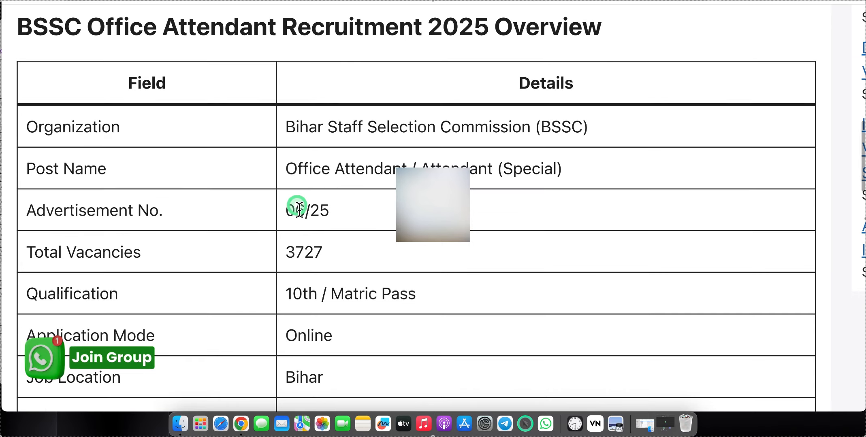